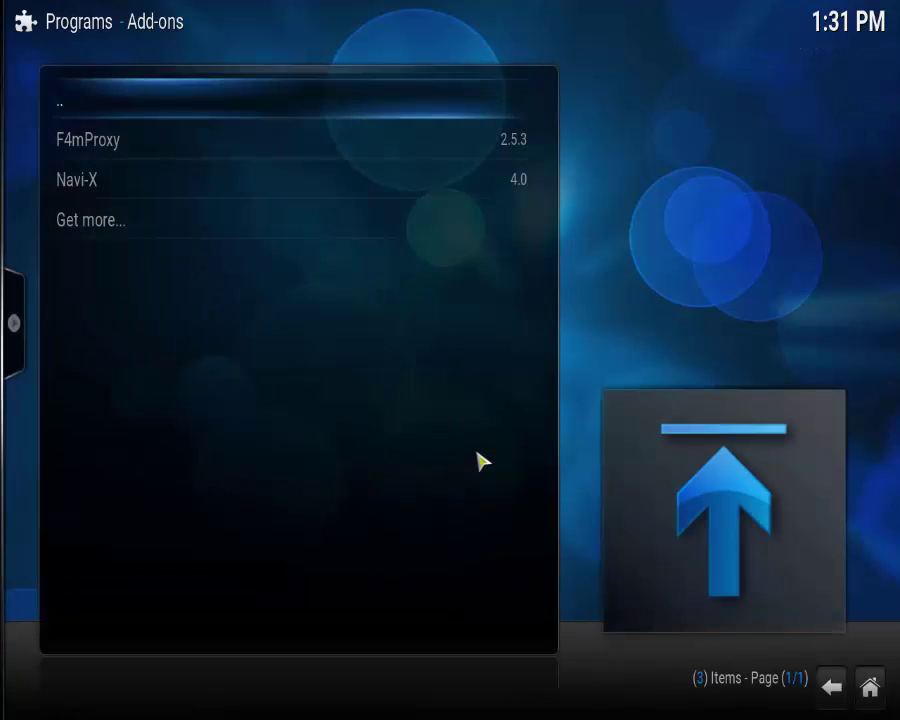
- Return from the program add-ons list to the home menu and open SYSTEM's File manager
{"action": "left_click", "coordinate": [832, 688]}
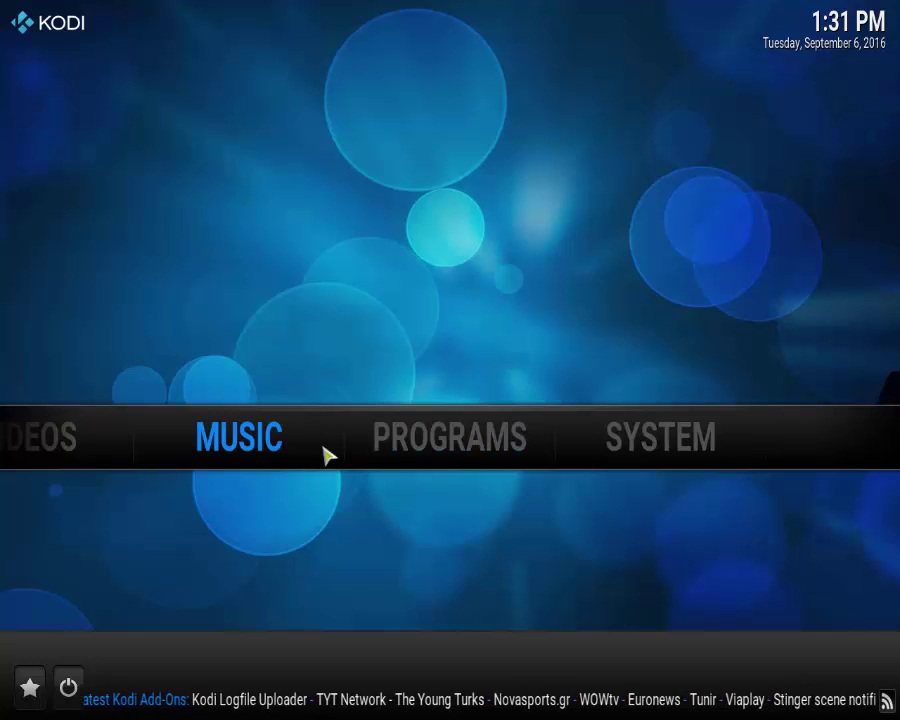
{"action": "mouse_move", "coordinate": [269, 445]}
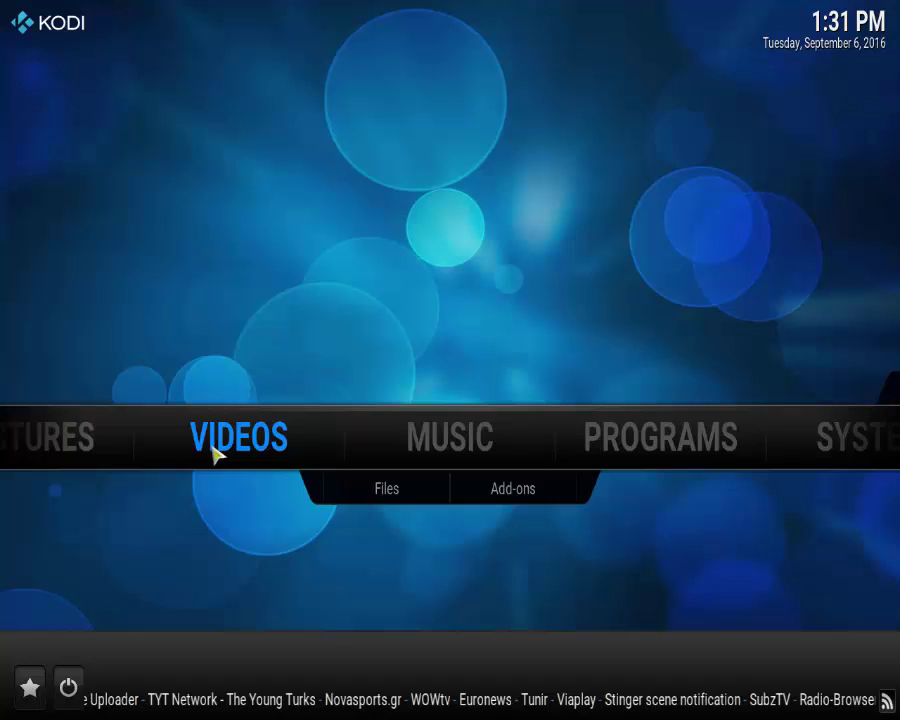
{"action": "mouse_move", "coordinate": [475, 443]}
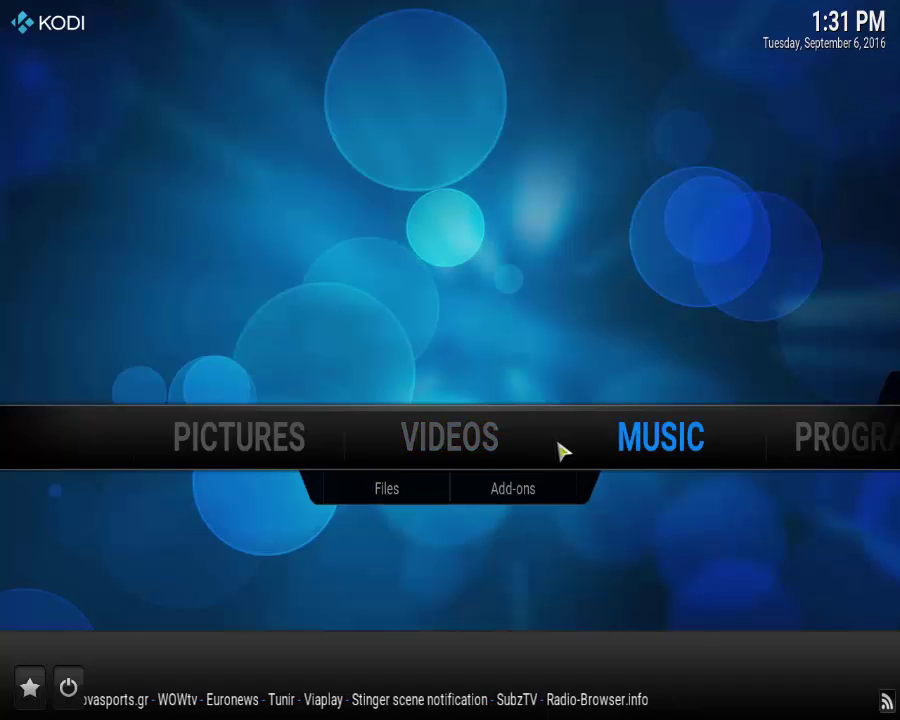
{"action": "key", "text": "Left"}
{"action": "key", "text": "Left"}
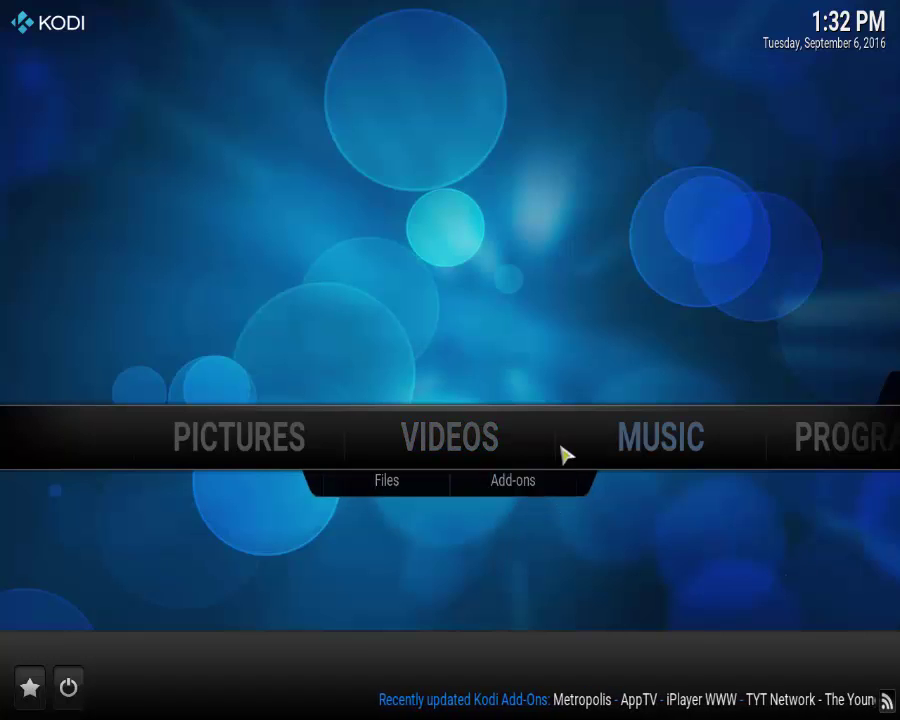
{"action": "scroll", "coordinate": [563, 455], "scroll_direction": "down", "scroll_amount": 3}
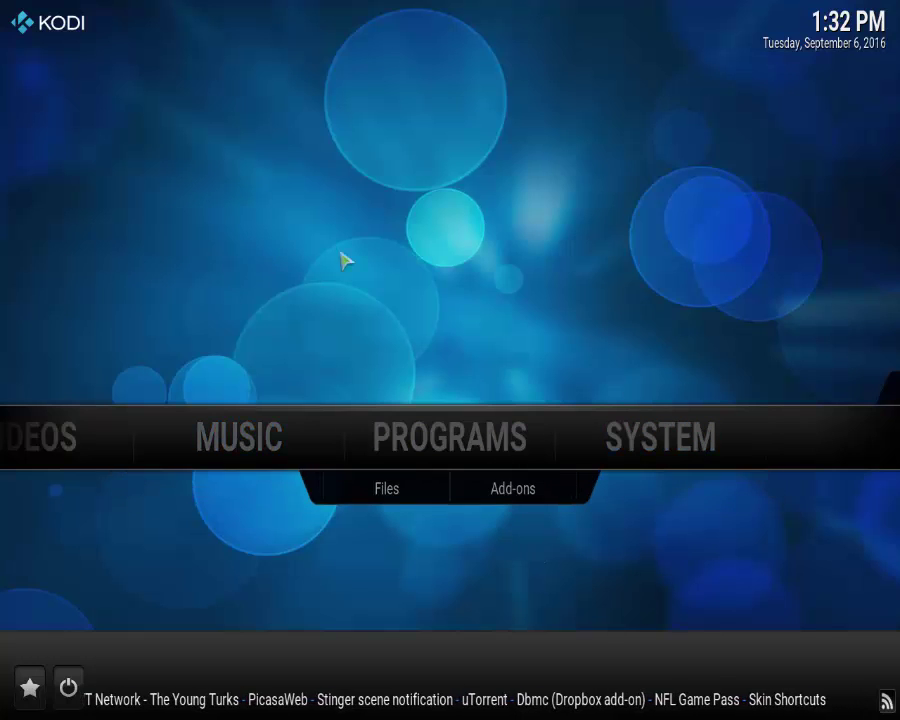
{"action": "mouse_move", "coordinate": [653, 456]}
{"action": "left_click", "coordinate": [315, 494]}
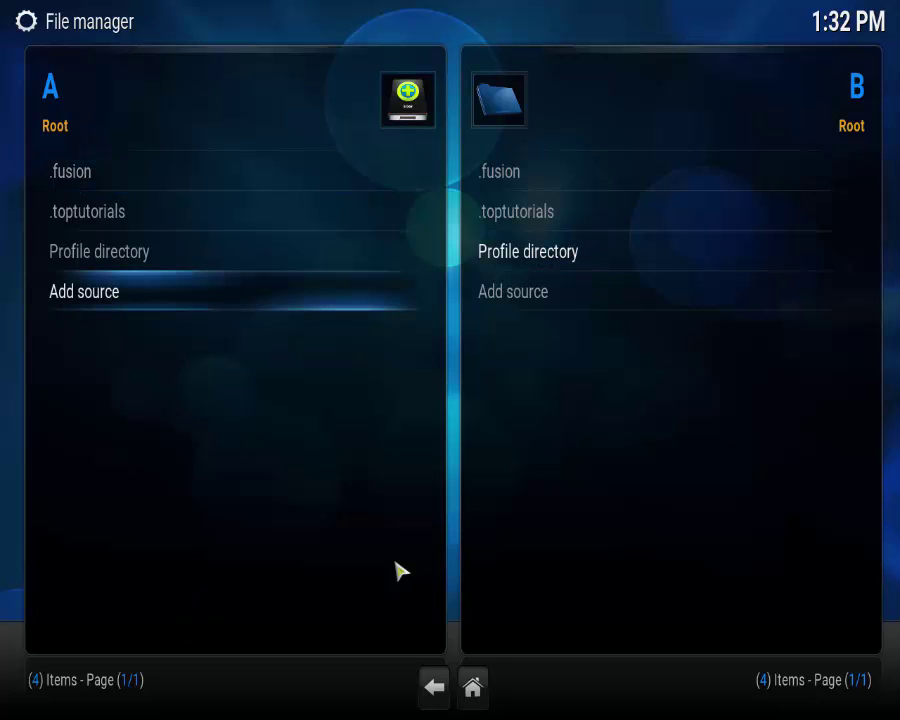
{"action": "left_click", "coordinate": [86, 297]}
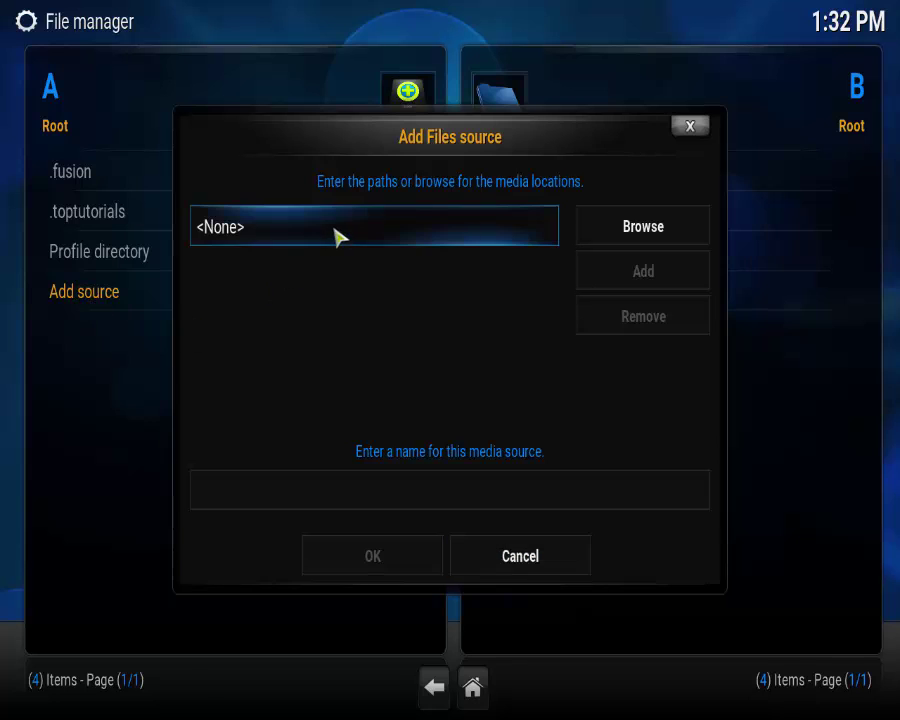
{"action": "left_click", "coordinate": [336, 235]}
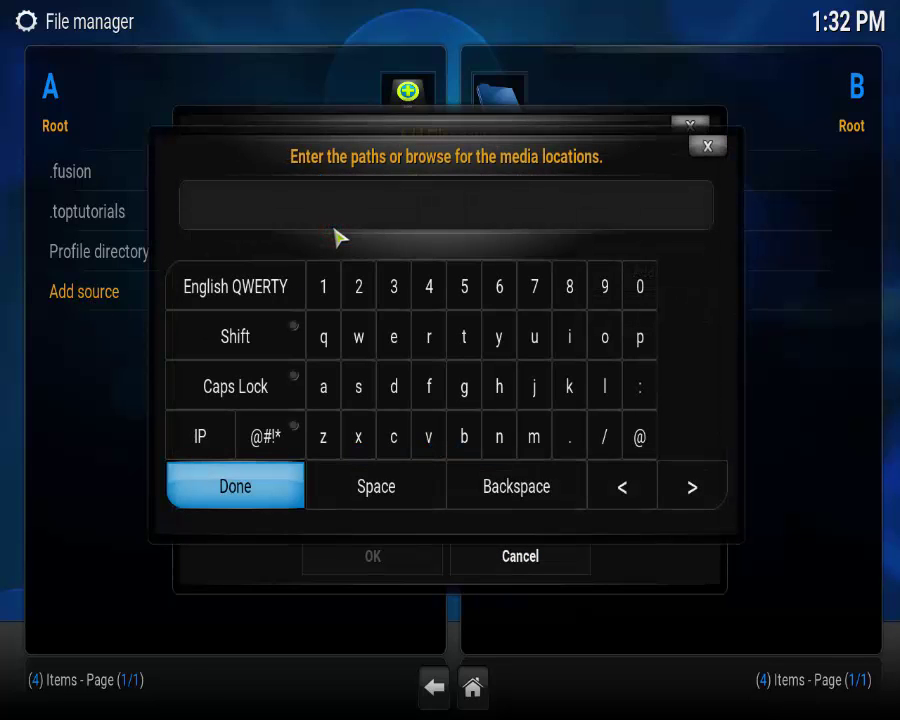
{"action": "type", "text": "http://"}
{"action": "type", "text": "fusio"}
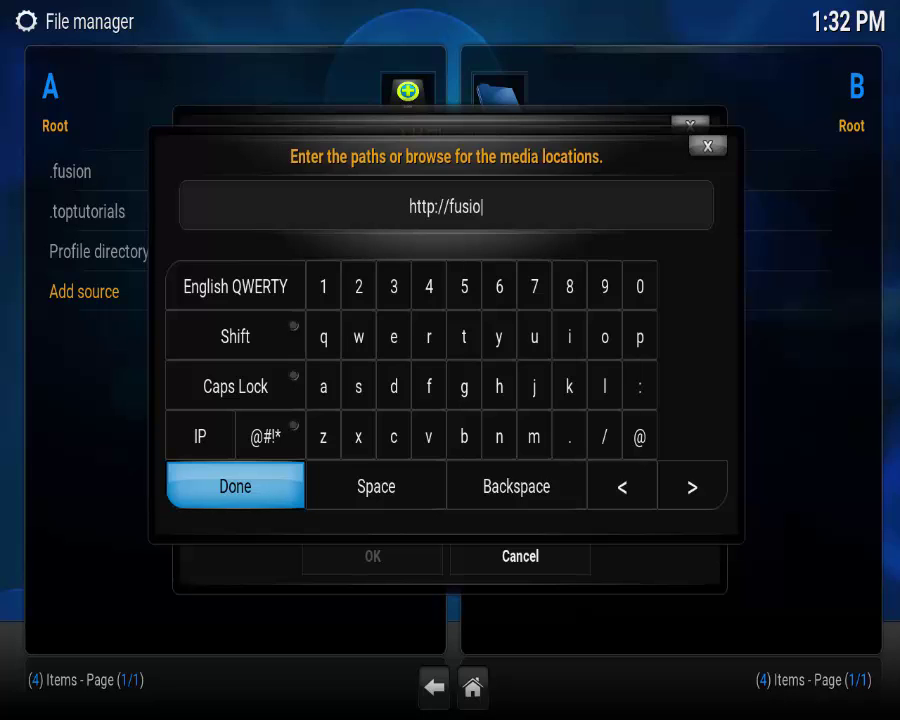
{"action": "type", "text": "n.tvad"}
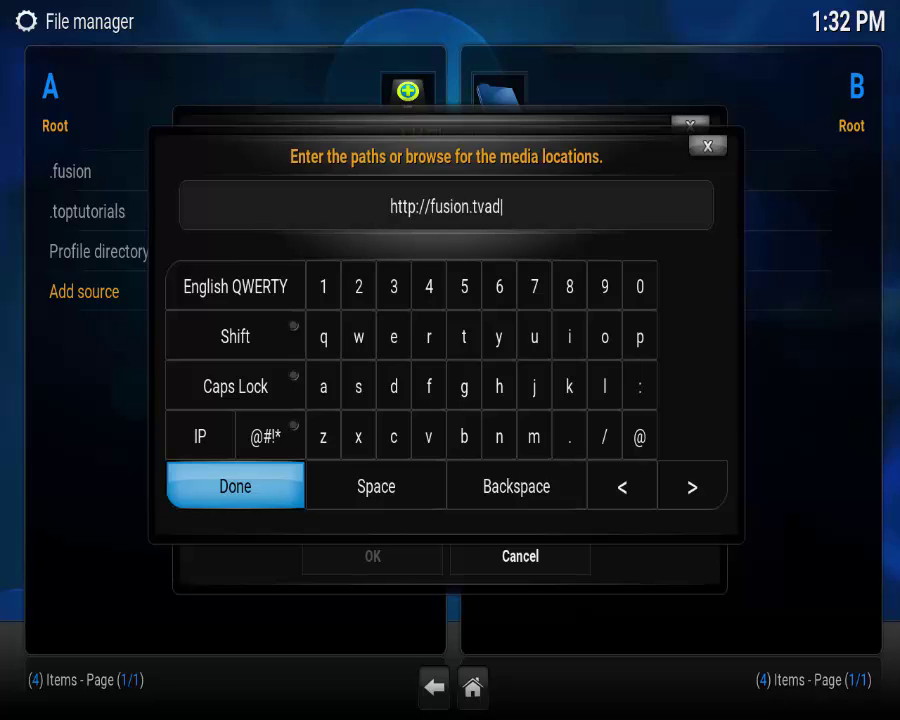
{"action": "type", "text": "dons.ag"}
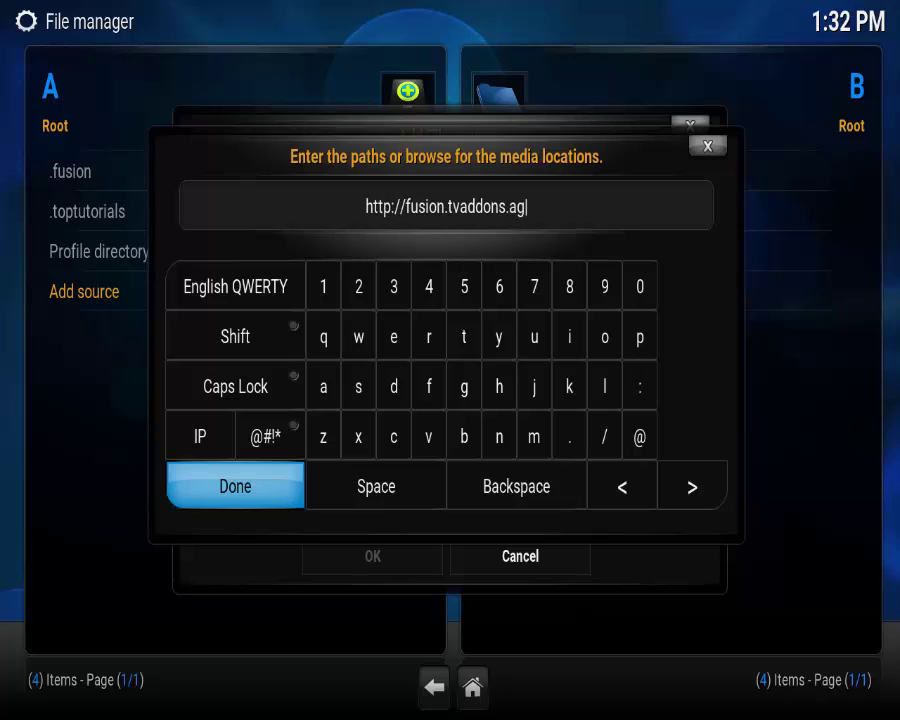
{"action": "left_click", "coordinate": [285, 492]}
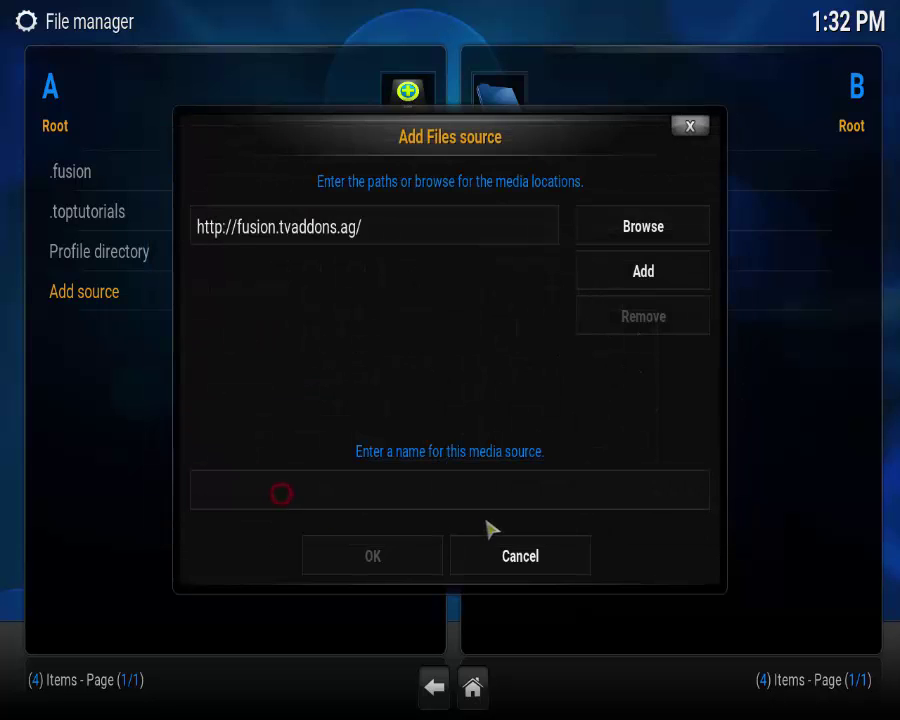
{"action": "left_click", "coordinate": [471, 494]}
{"action": "type", "text": ".fusi"}
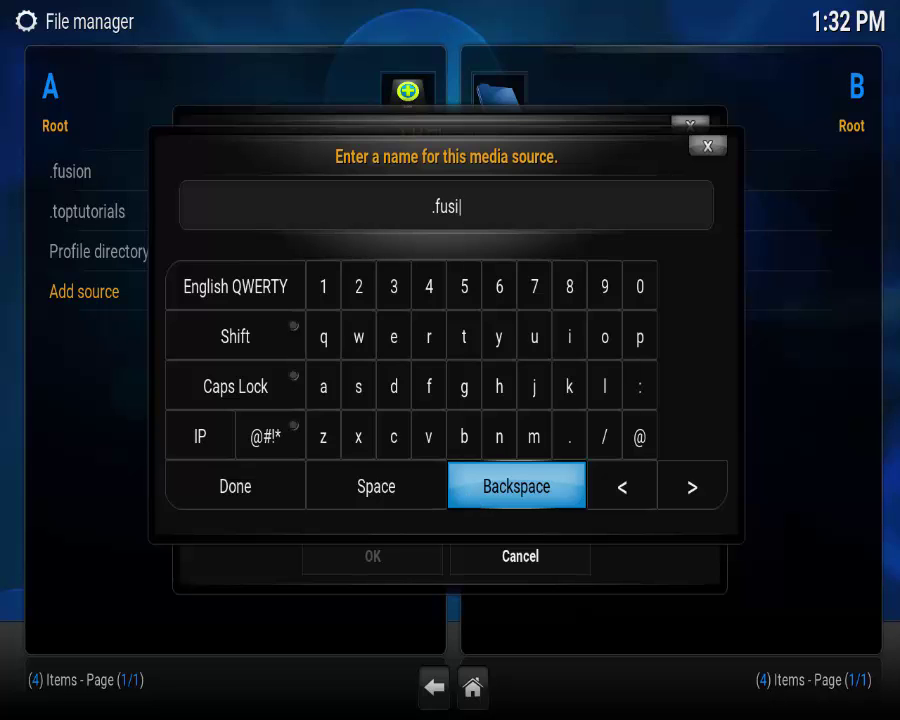
{"action": "type", "text": "on"}
{"action": "left_click", "coordinate": [270, 498]}
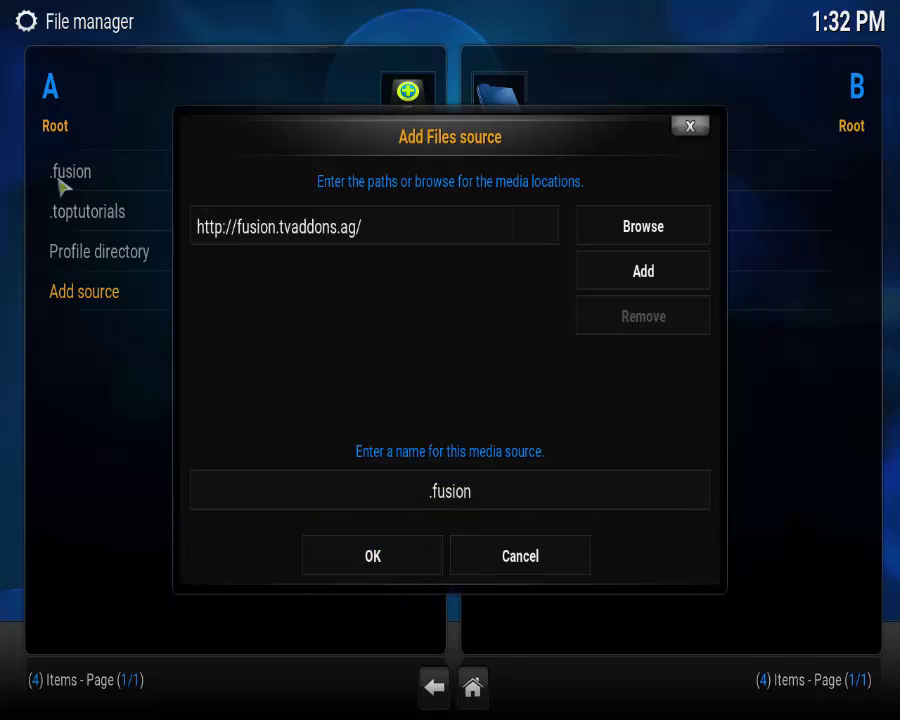
{"action": "left_click", "coordinate": [540, 574]}
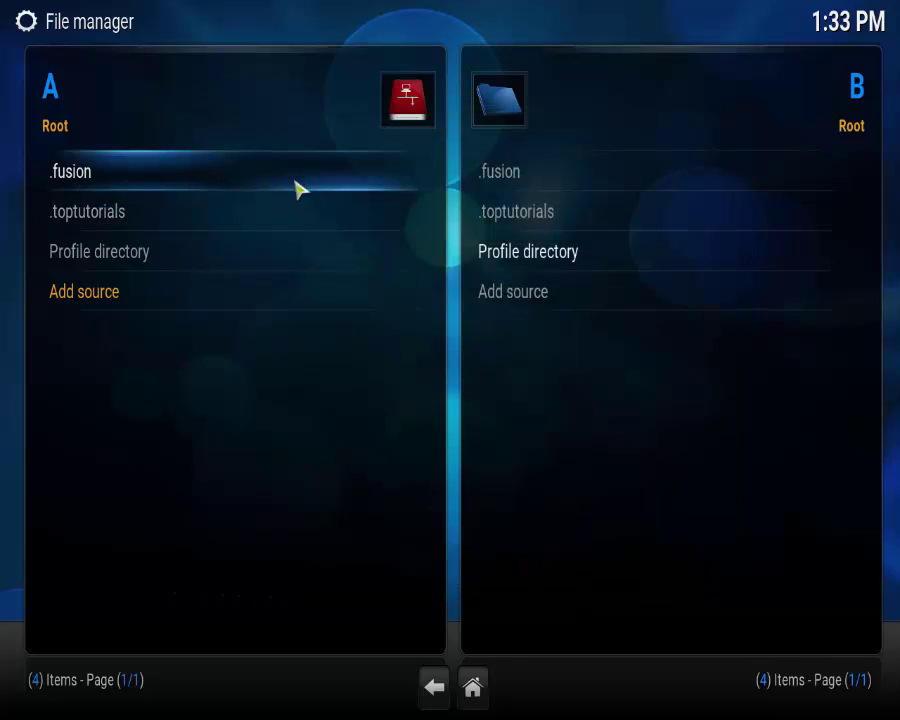
- Go through SYSTEM settings to the Add-ons menu and open the Install from zip file browser
{"action": "left_click", "coordinate": [474, 690]}
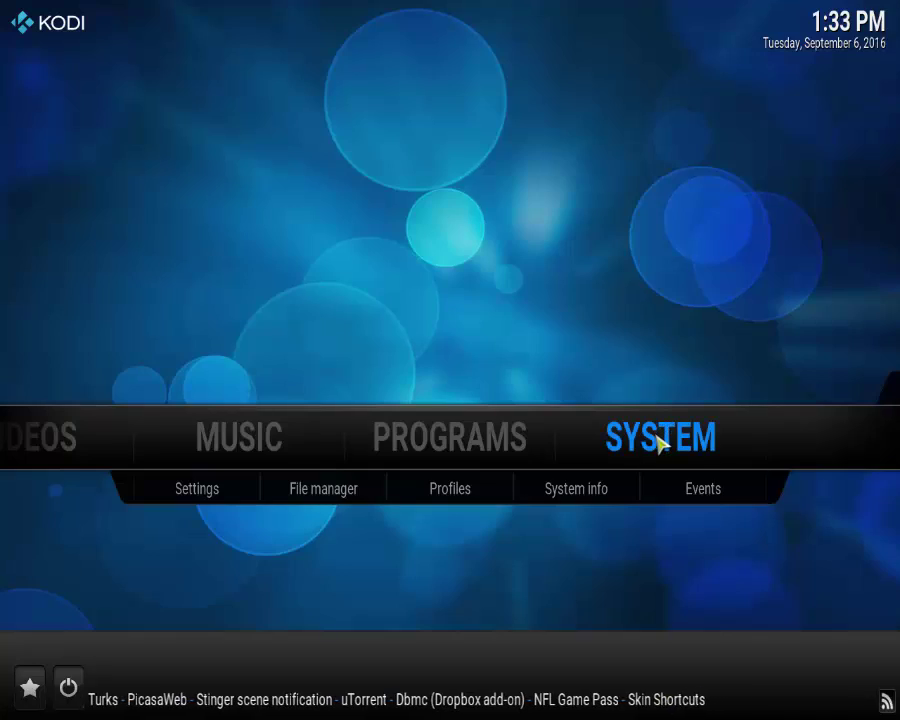
{"action": "left_click", "coordinate": [660, 443]}
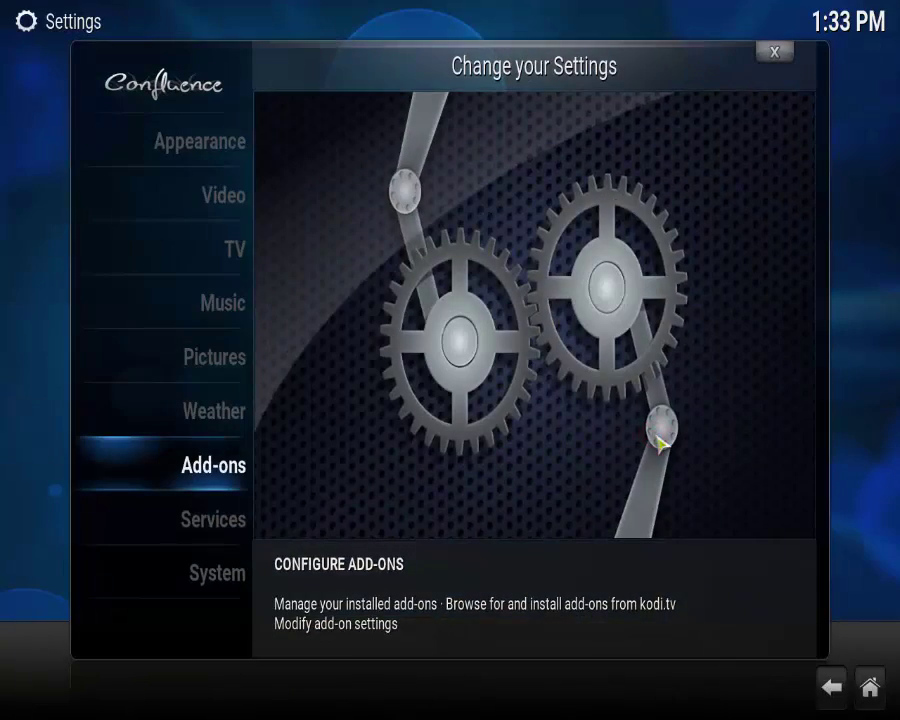
{"action": "left_click", "coordinate": [212, 472]}
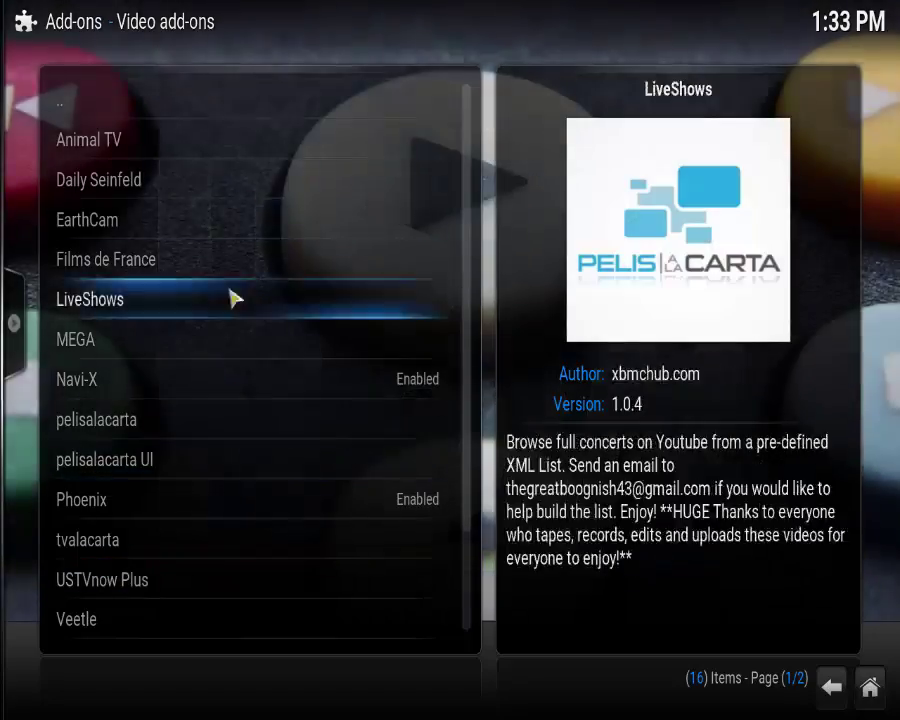
{"action": "left_click", "coordinate": [68, 98]}
{"action": "left_click", "coordinate": [121, 102]}
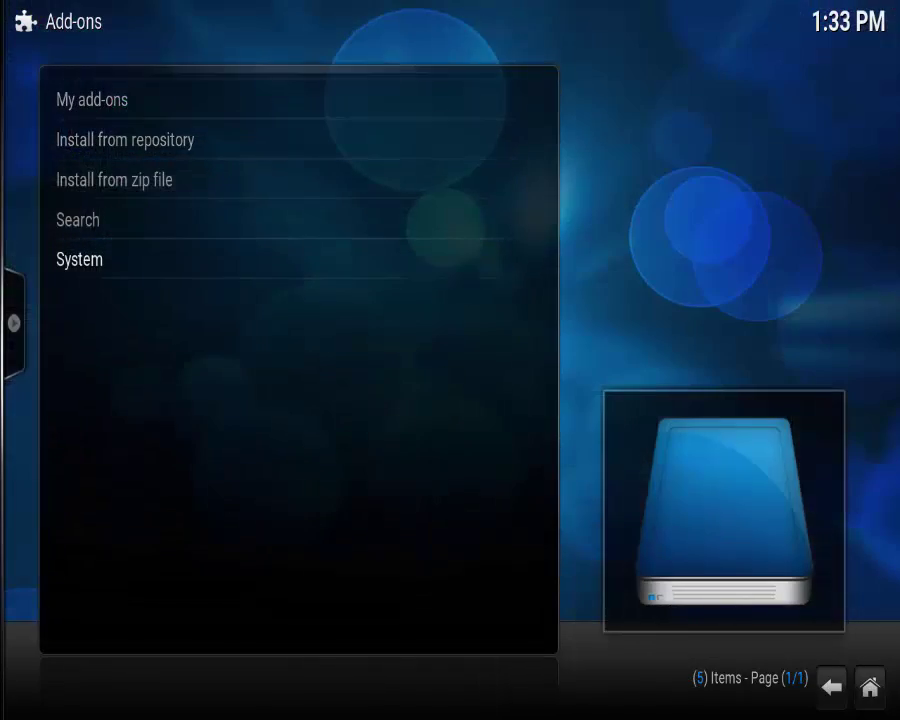
{"action": "left_click", "coordinate": [869, 687]}
{"action": "left_click", "coordinate": [695, 445]}
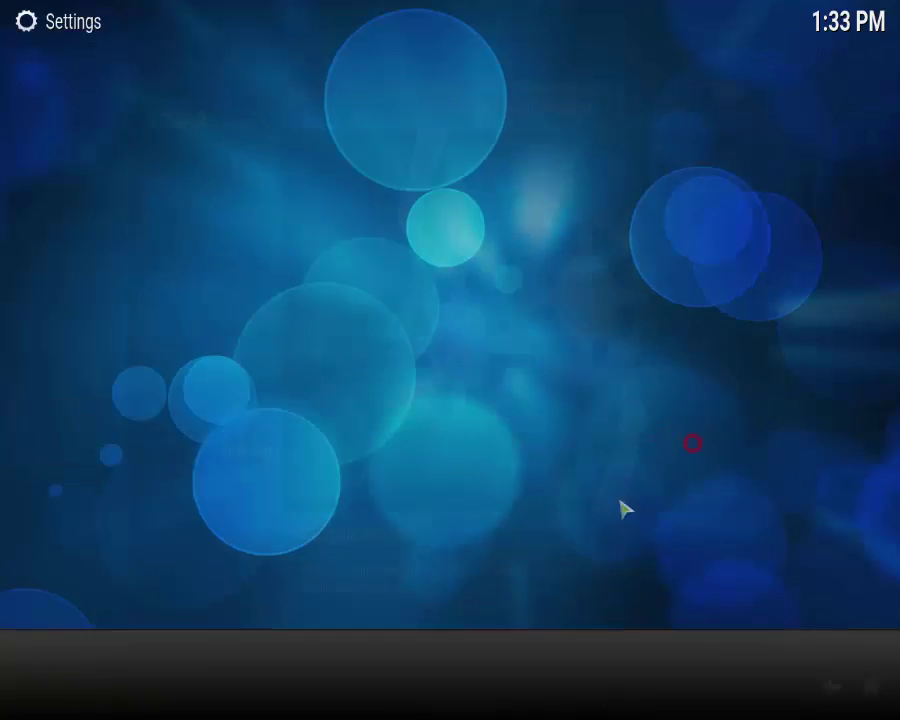
{"action": "left_click", "coordinate": [232, 462]}
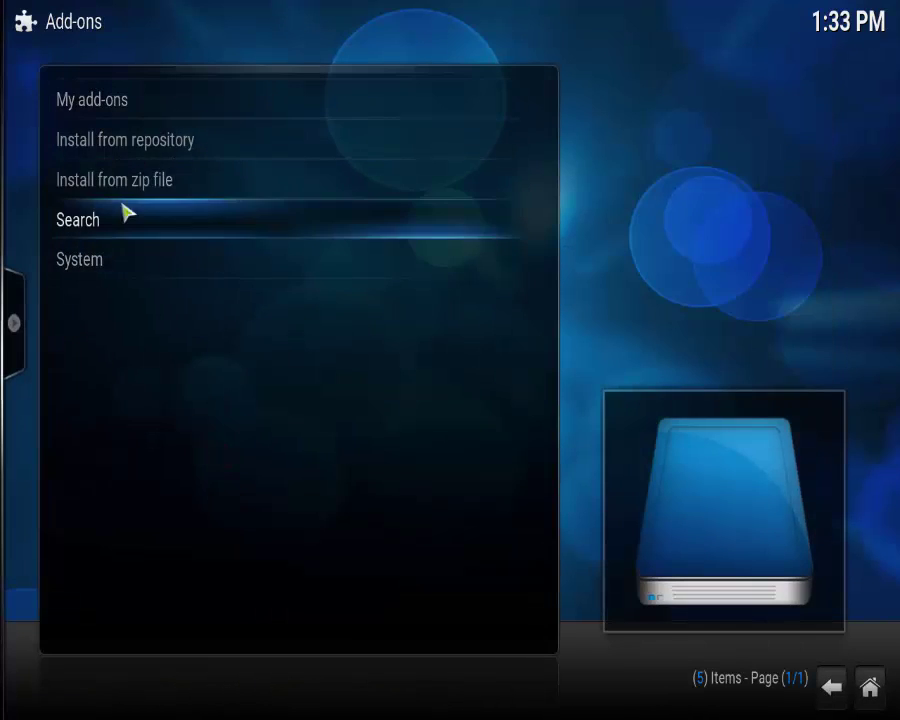
{"action": "left_click", "coordinate": [114, 191]}
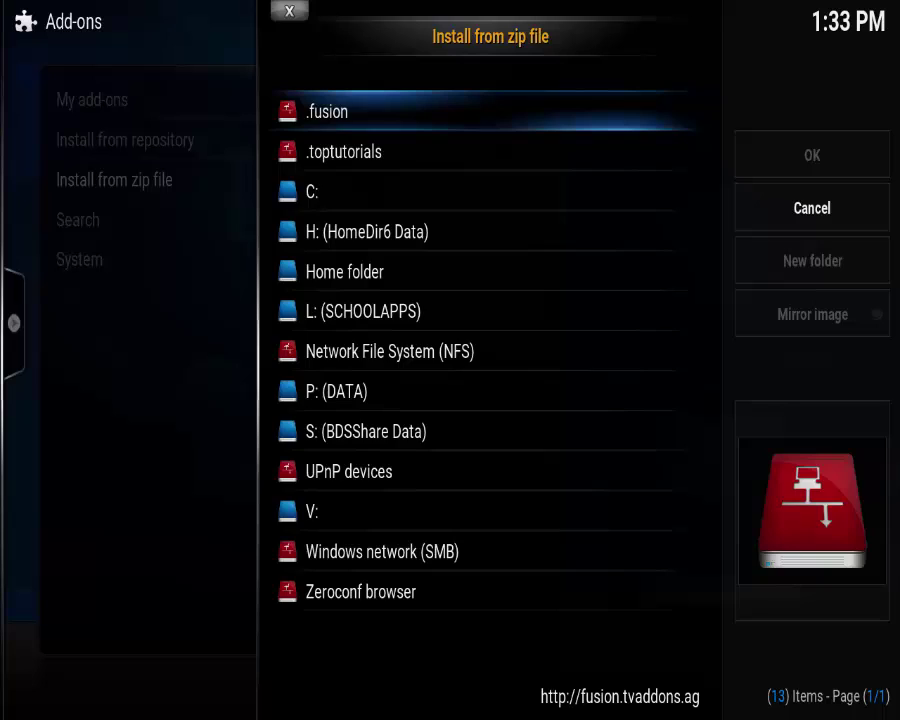
- Install repository.xbmchub-1.0.6.zip from .fusion > xbmc-repos > english
{"action": "left_click", "coordinate": [335, 120]}
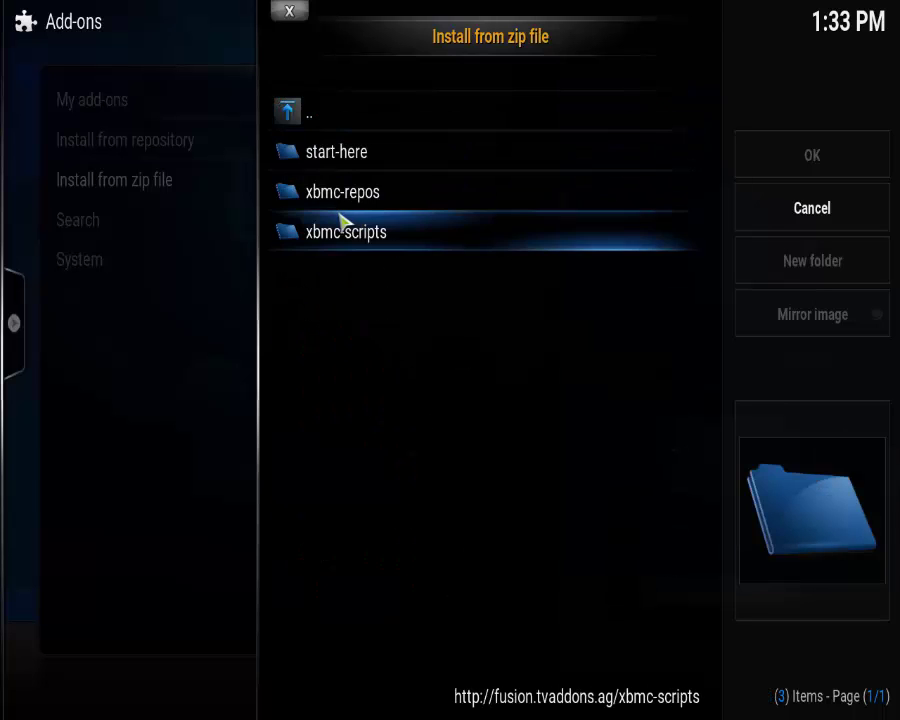
{"action": "left_click", "coordinate": [352, 200]}
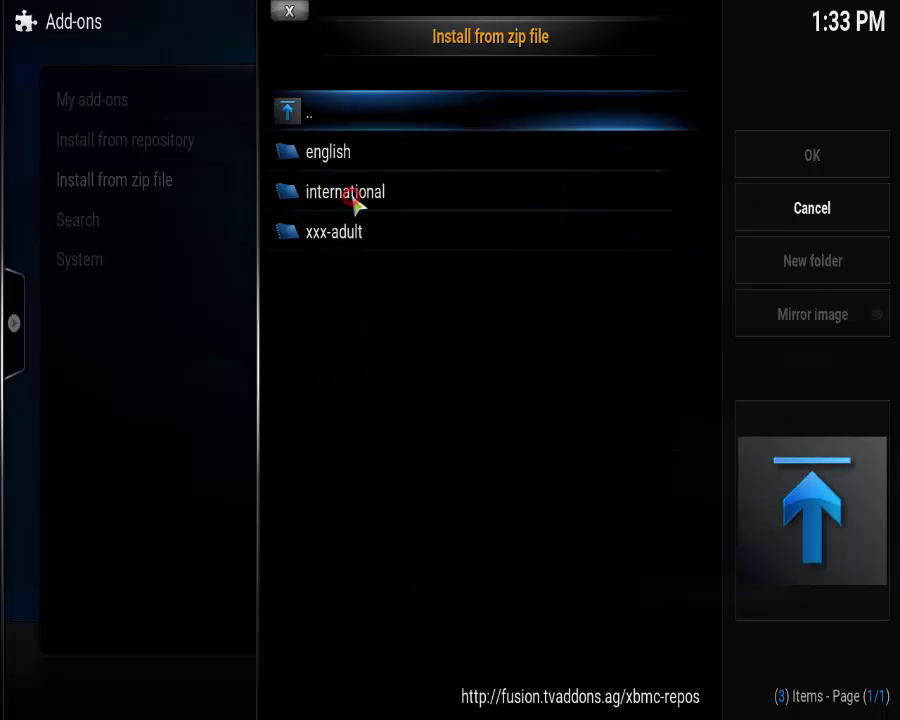
{"action": "left_click", "coordinate": [322, 158]}
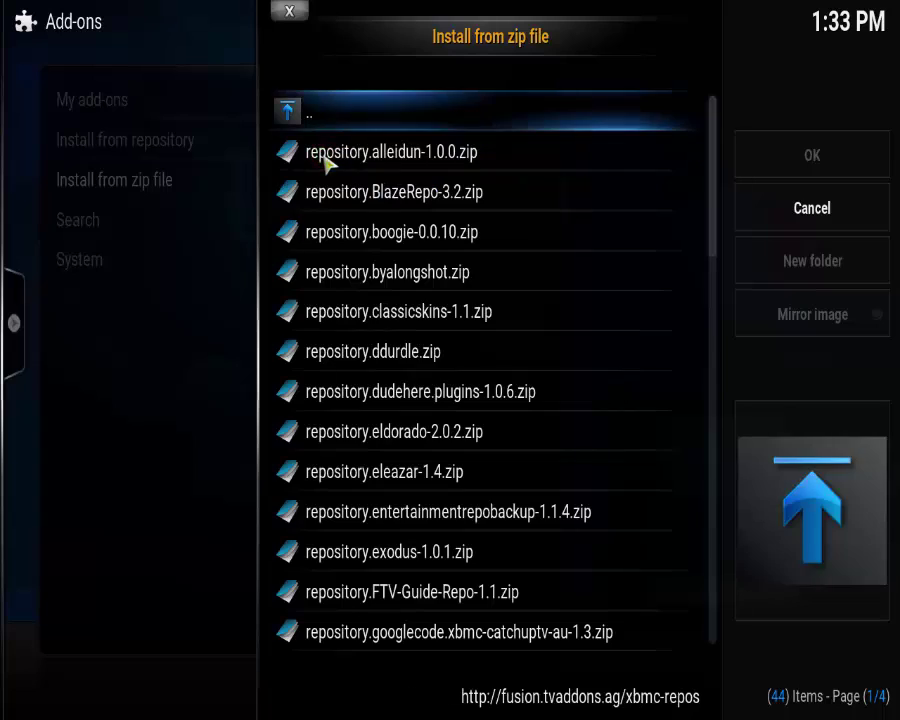
{"action": "scroll", "coordinate": [428, 402], "scroll_direction": "down", "scroll_amount": 10}
{"action": "scroll", "coordinate": [428, 412], "scroll_direction": "down", "scroll_amount": 5}
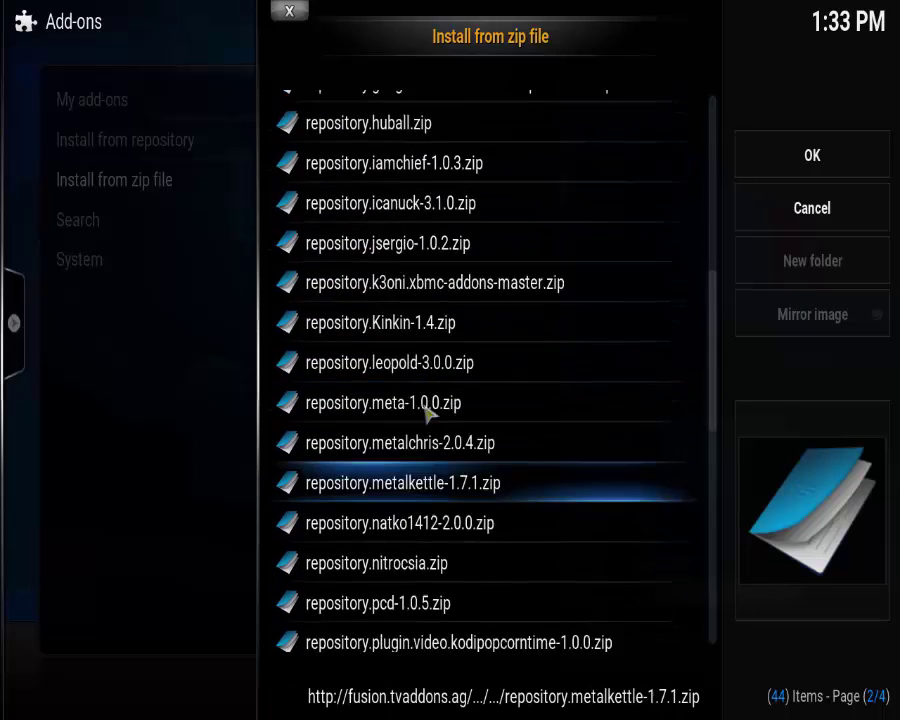
{"action": "scroll", "coordinate": [428, 412], "scroll_direction": "down", "scroll_amount": 15}
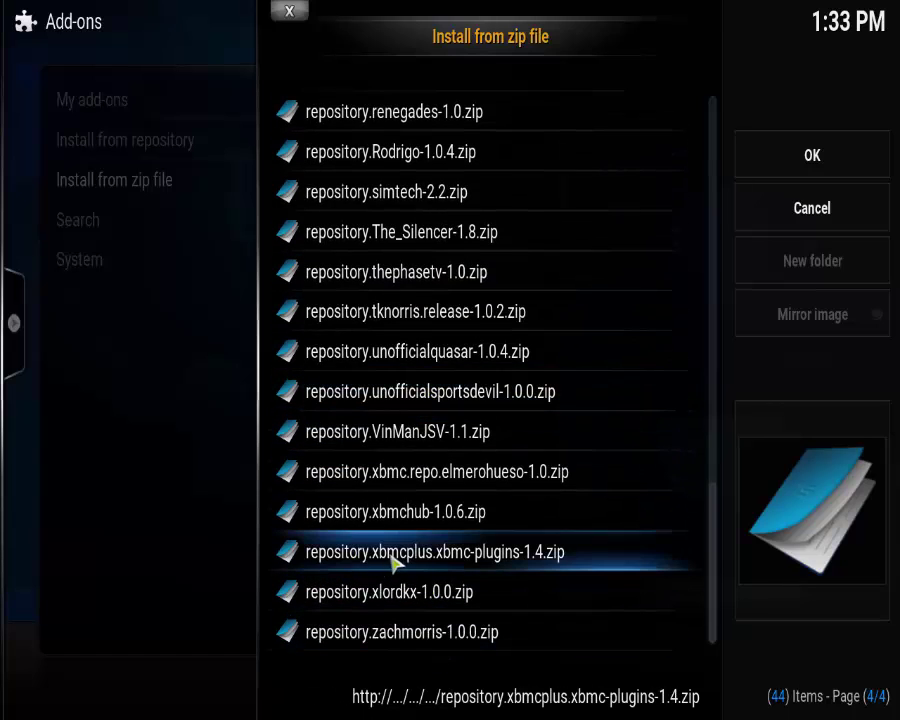
{"action": "left_click", "coordinate": [440, 518]}
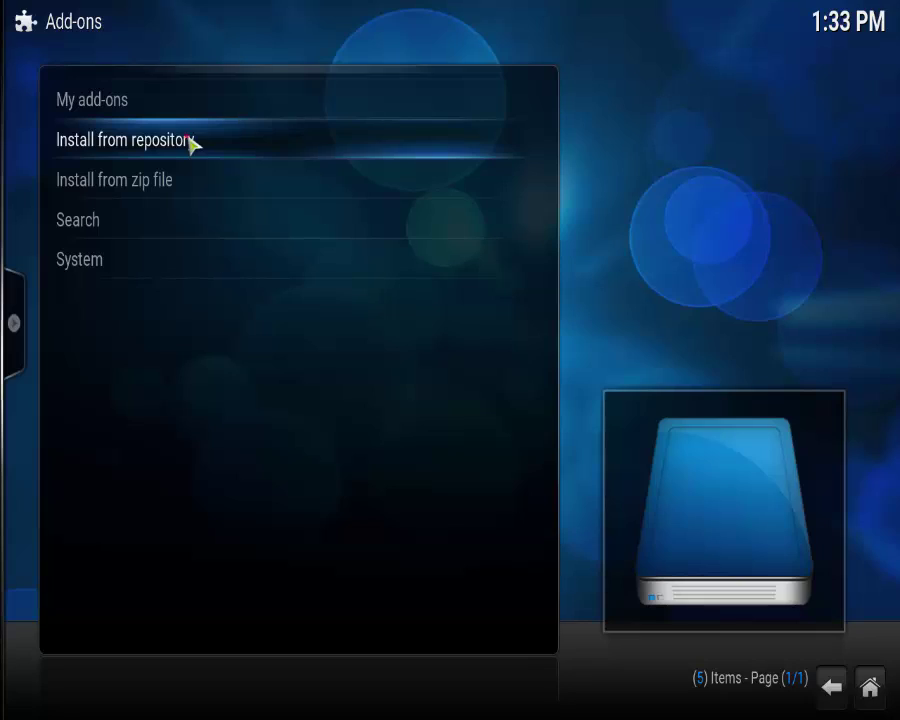
- Install Fresh Start from the TVADDONS.ag Addon Repository's Program add-ons
{"action": "left_click", "coordinate": [193, 143]}
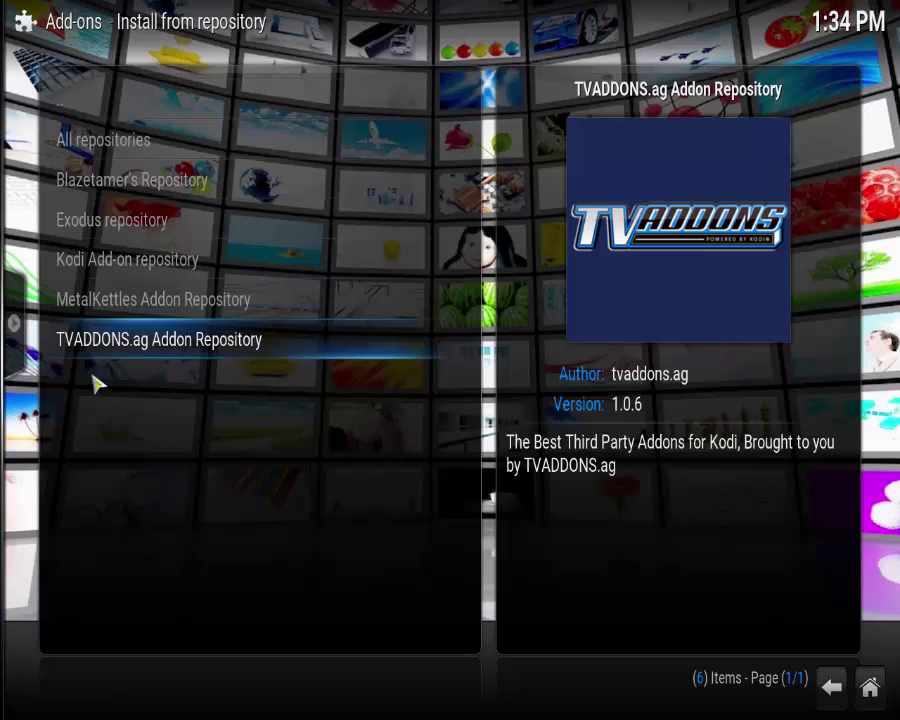
{"action": "left_click", "coordinate": [179, 344]}
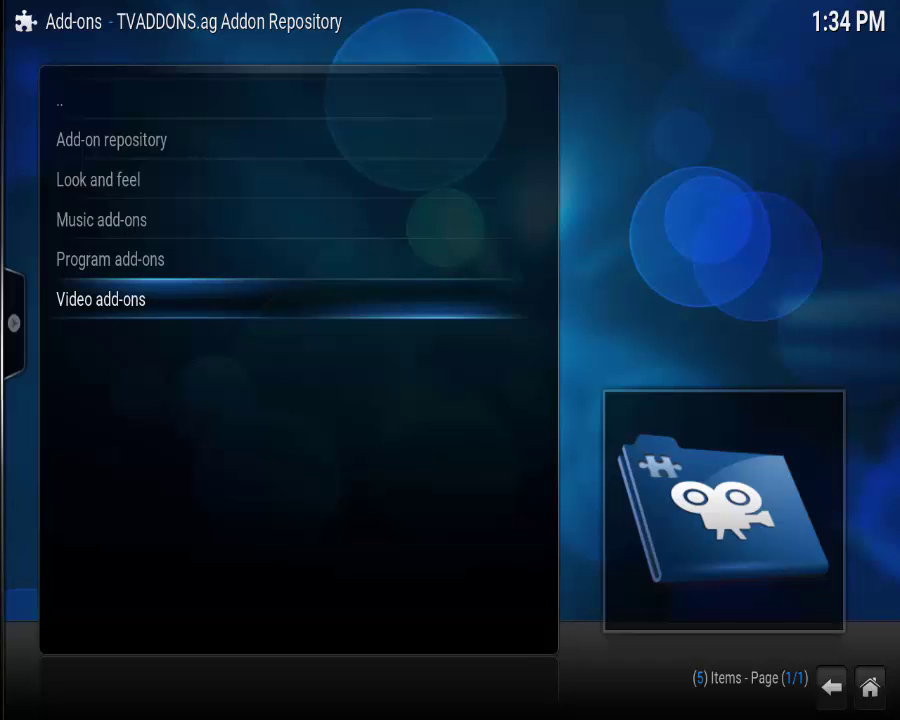
{"action": "left_click", "coordinate": [149, 264]}
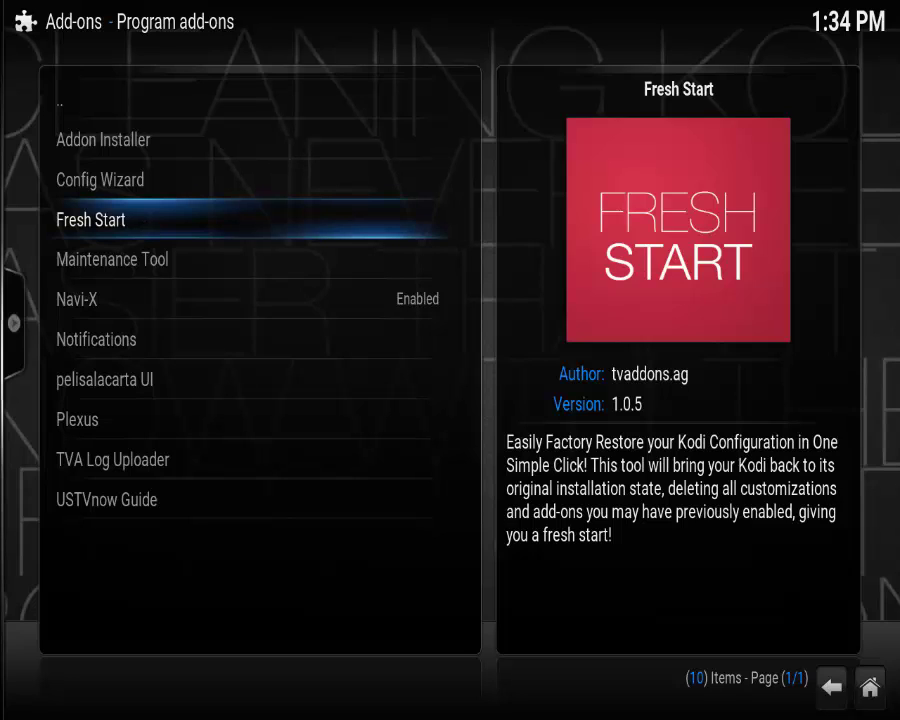
{"action": "left_click", "coordinate": [88, 226]}
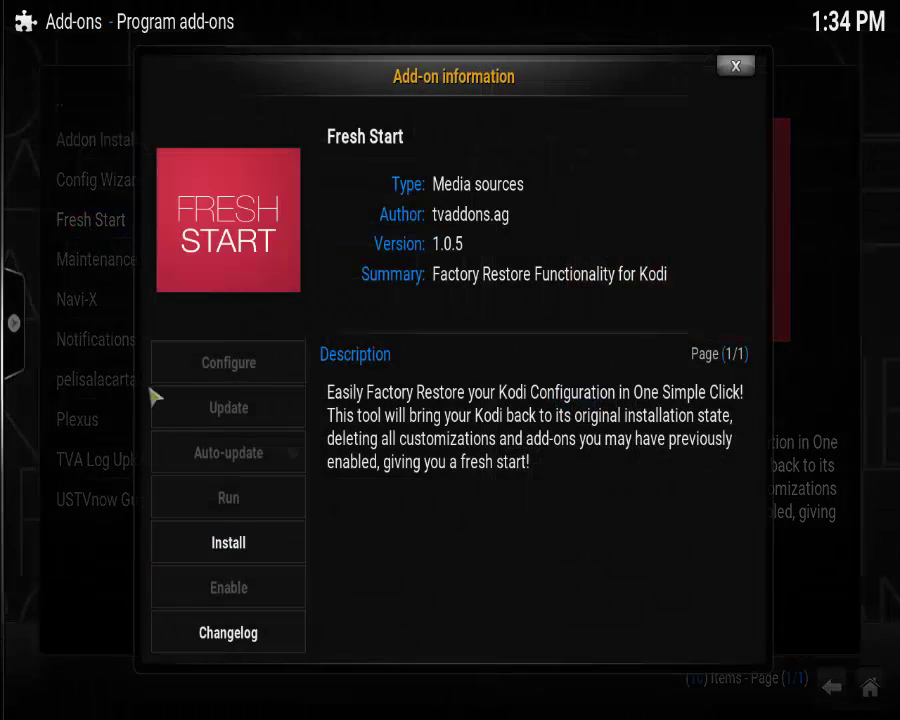
{"action": "left_click", "coordinate": [238, 554]}
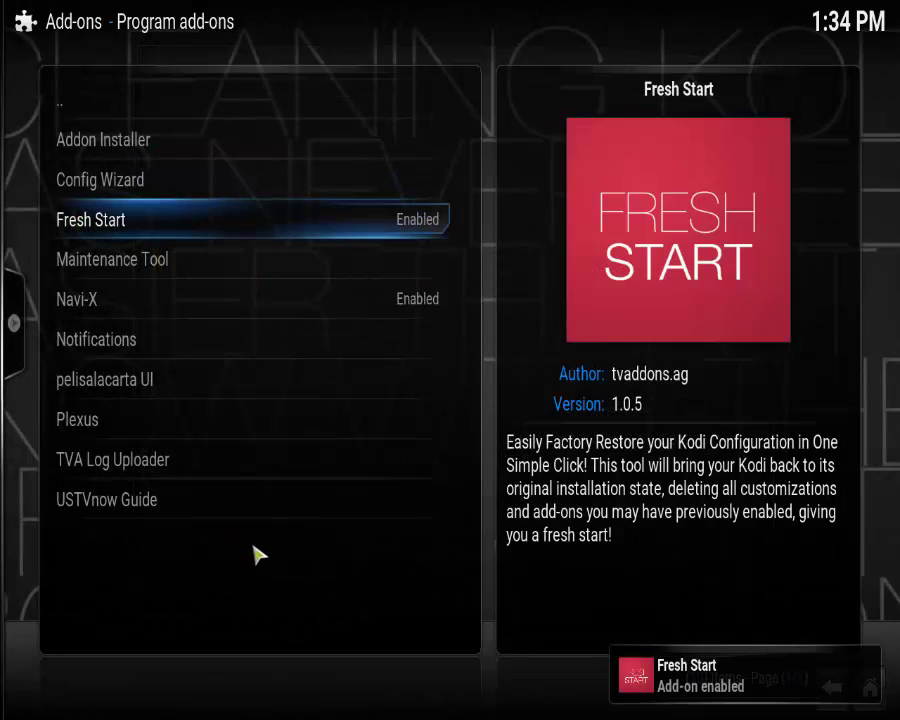
{"action": "key", "text": "Down"}
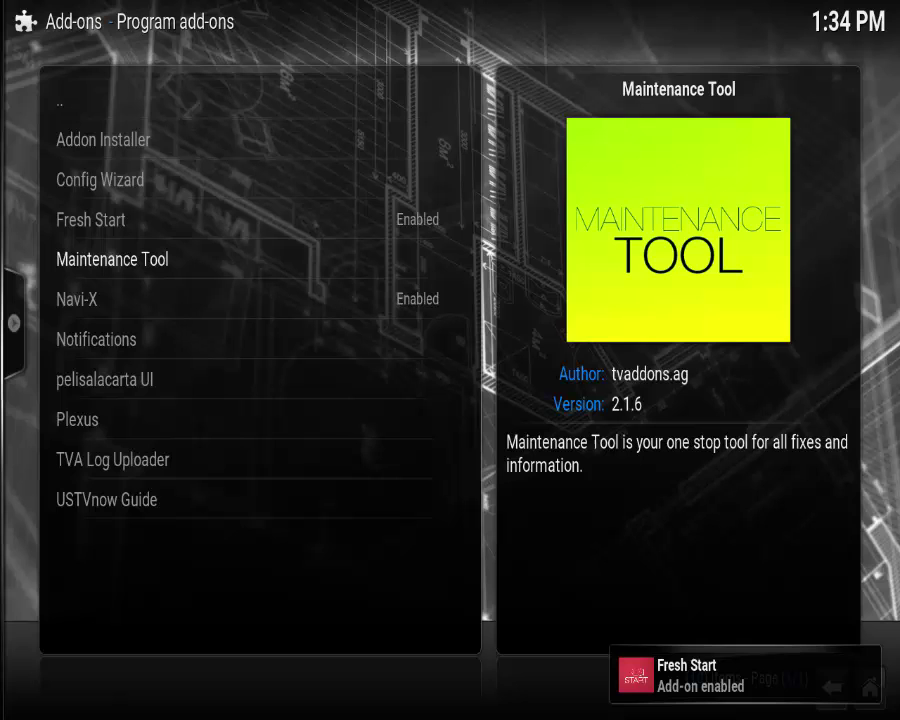
{"action": "left_click", "coordinate": [867, 700]}
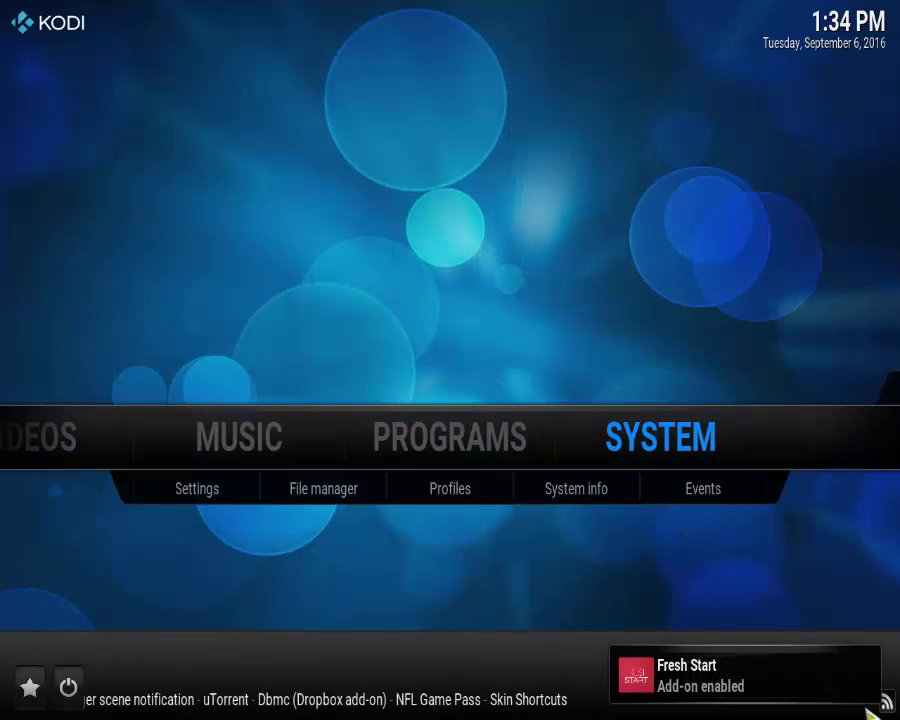
{"action": "scroll", "coordinate": [488, 463], "scroll_direction": "up", "scroll_amount": 4}
{"action": "mouse_move", "coordinate": [426, 448]}
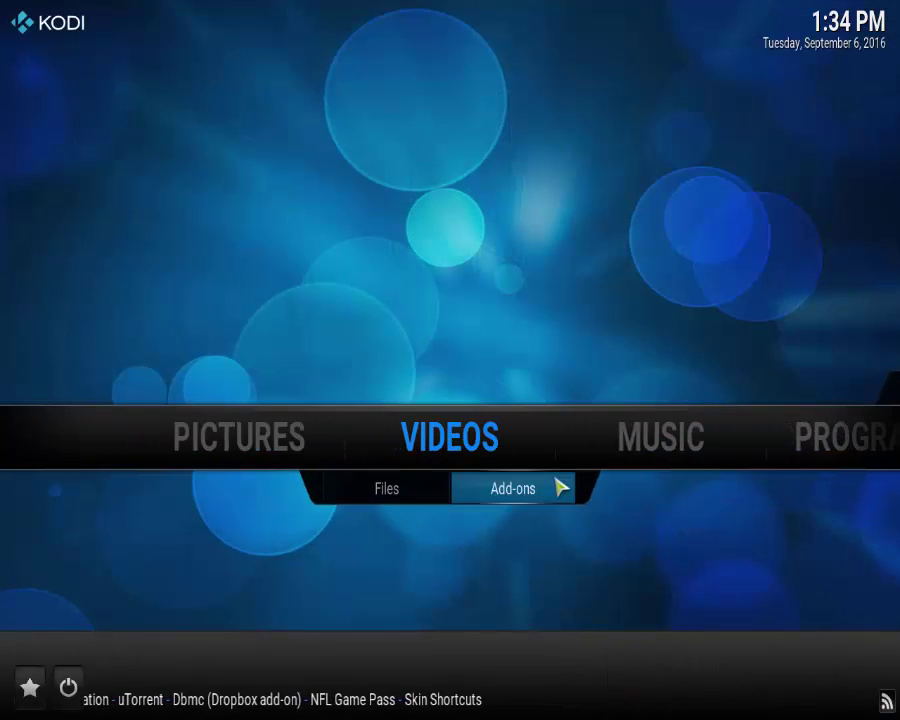
{"action": "left_click", "coordinate": [530, 496]}
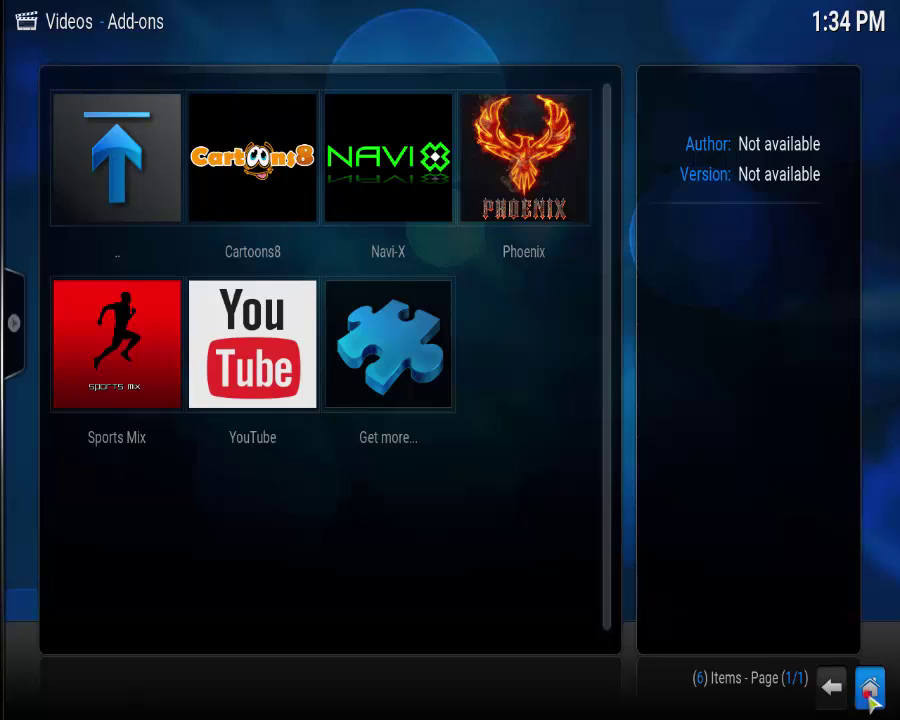
{"action": "left_click", "coordinate": [868, 690]}
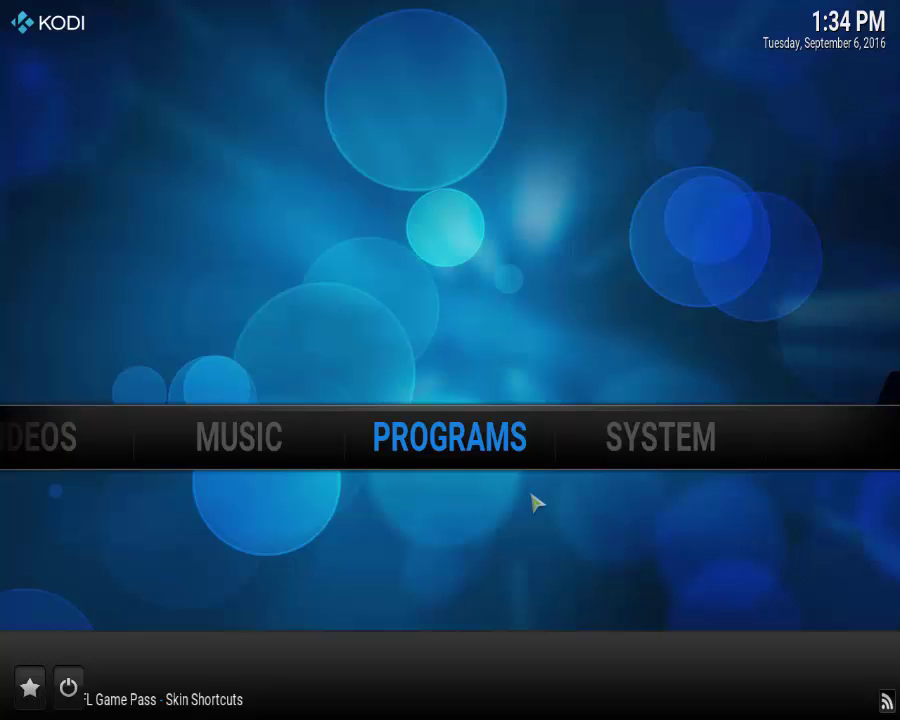
- Show the program add-ons in Thumbnail view and launch the Fresh Start tile
{"action": "left_click", "coordinate": [450, 448]}
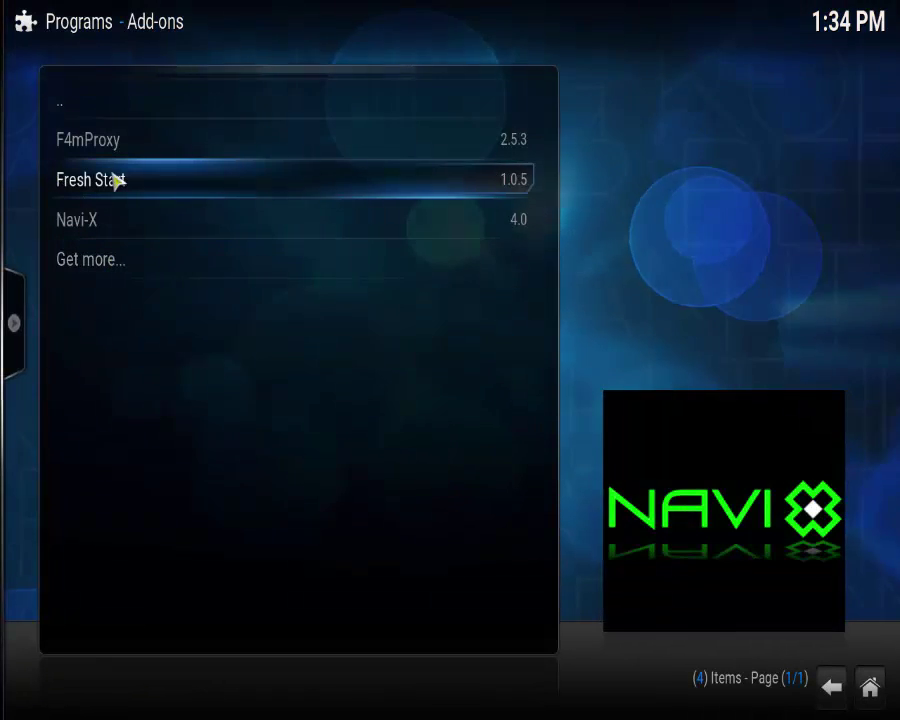
{"action": "mouse_move", "coordinate": [8, 280]}
{"action": "left_click", "coordinate": [22, 165]}
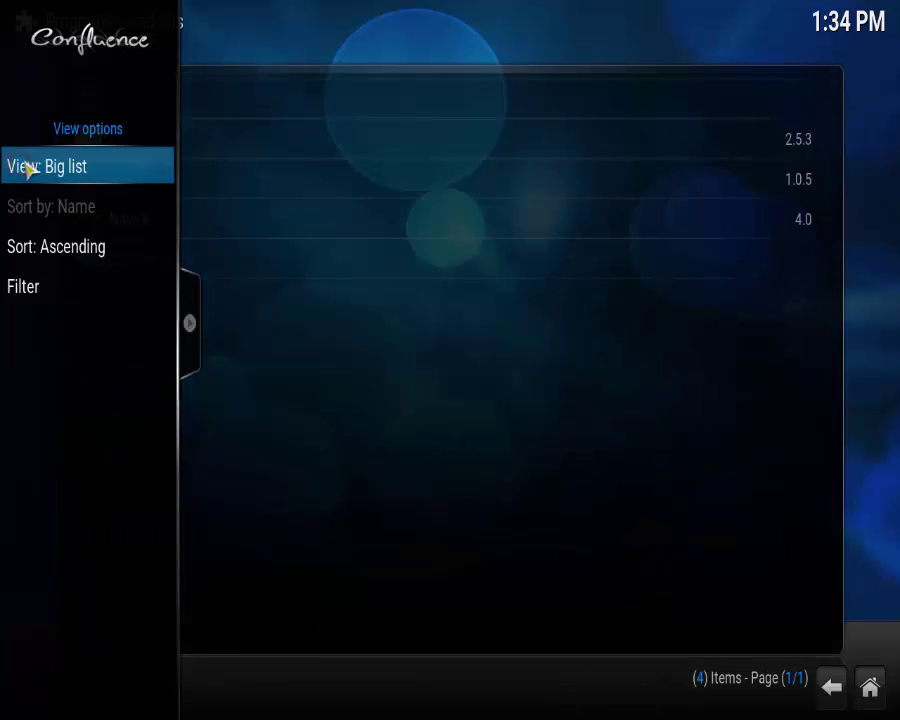
{"action": "mouse_move", "coordinate": [20, 112]}
{"action": "left_click", "coordinate": [16, 164]}
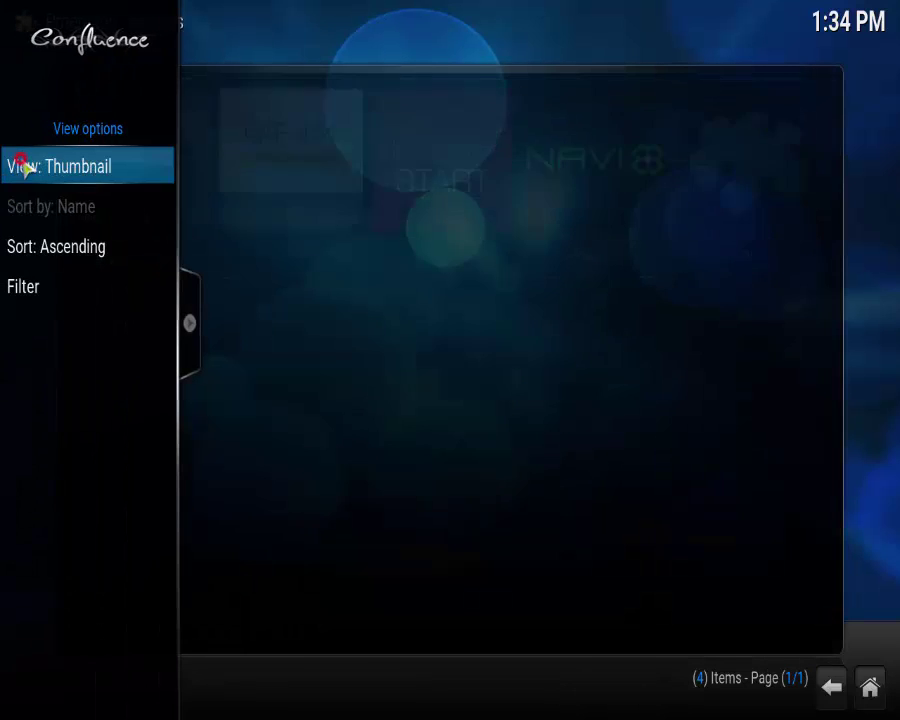
{"action": "left_click", "coordinate": [411, 4]}
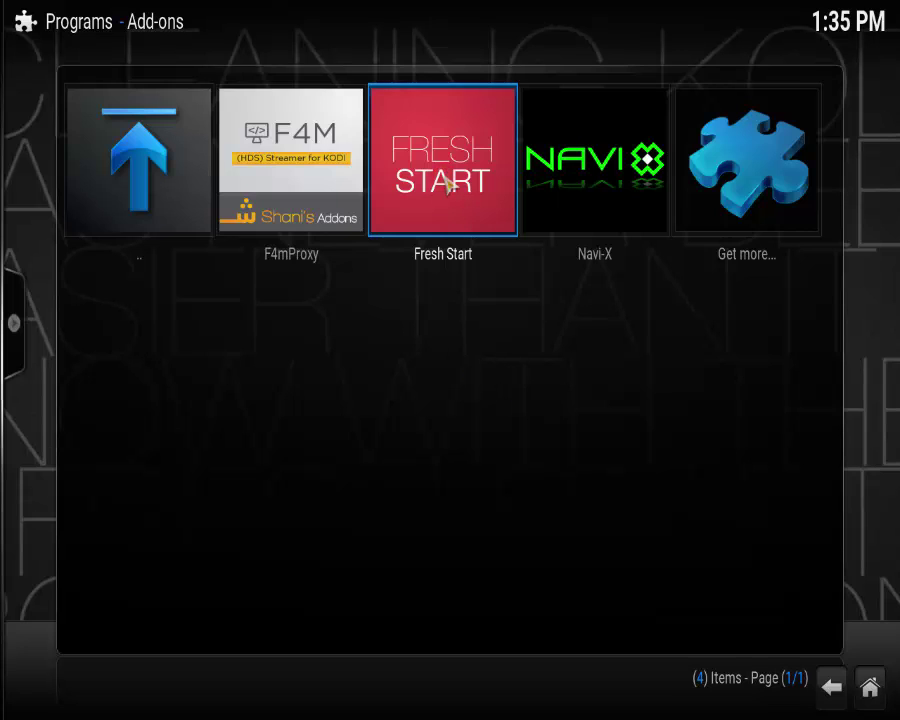
{"action": "left_click", "coordinate": [447, 186]}
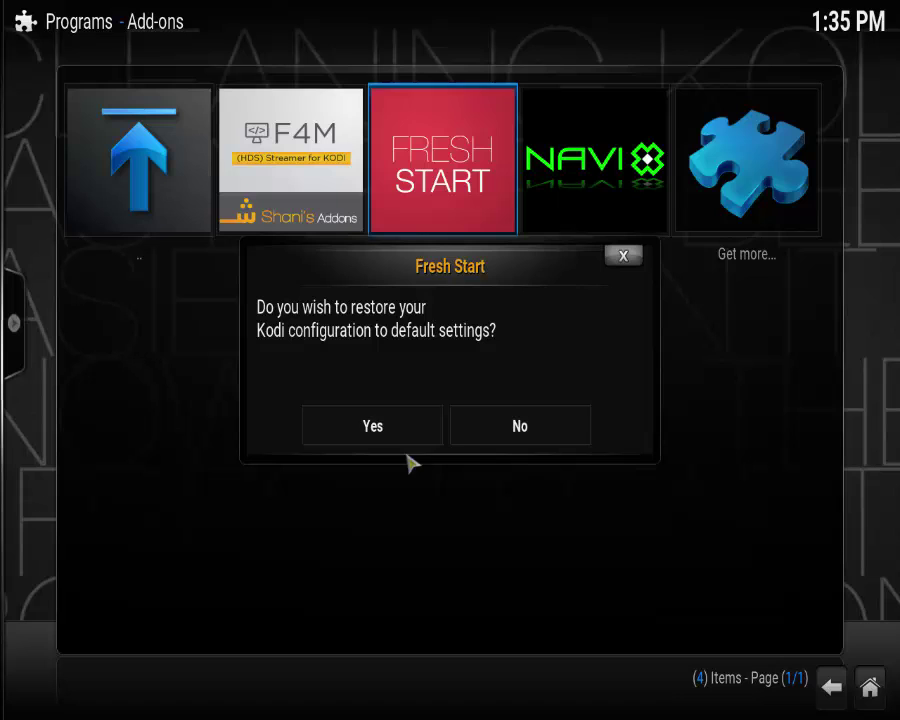
- Answer Yes to Fresh Start's prompt to restore Kodi's default configuration
{"action": "left_click", "coordinate": [368, 430]}
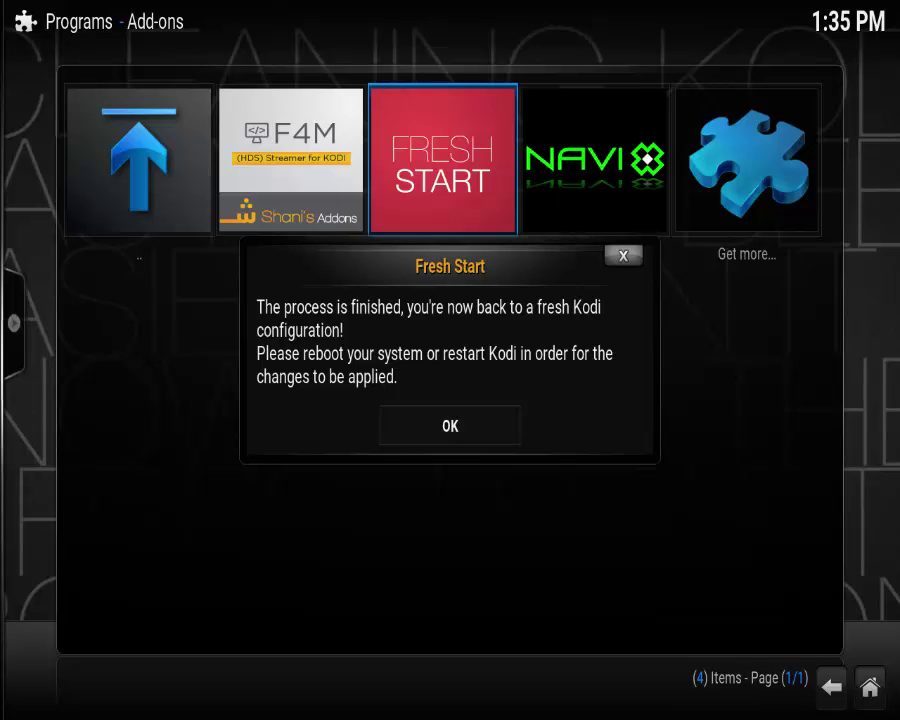
- Dismiss the finished-reset message, go Home and choose Exit from the power menu
{"action": "left_click", "coordinate": [452, 438]}
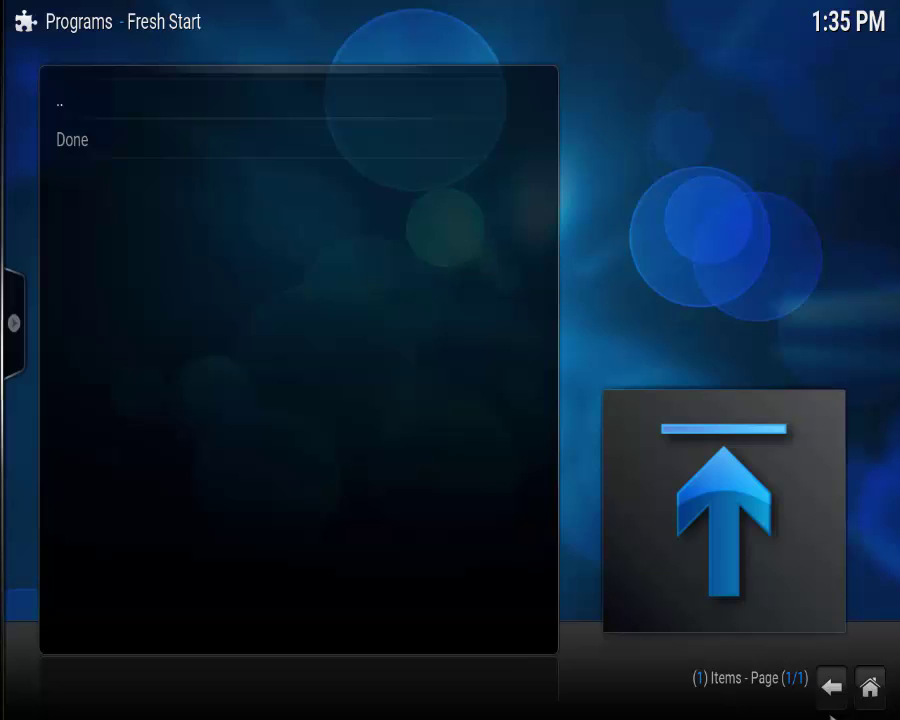
{"action": "left_click", "coordinate": [878, 698]}
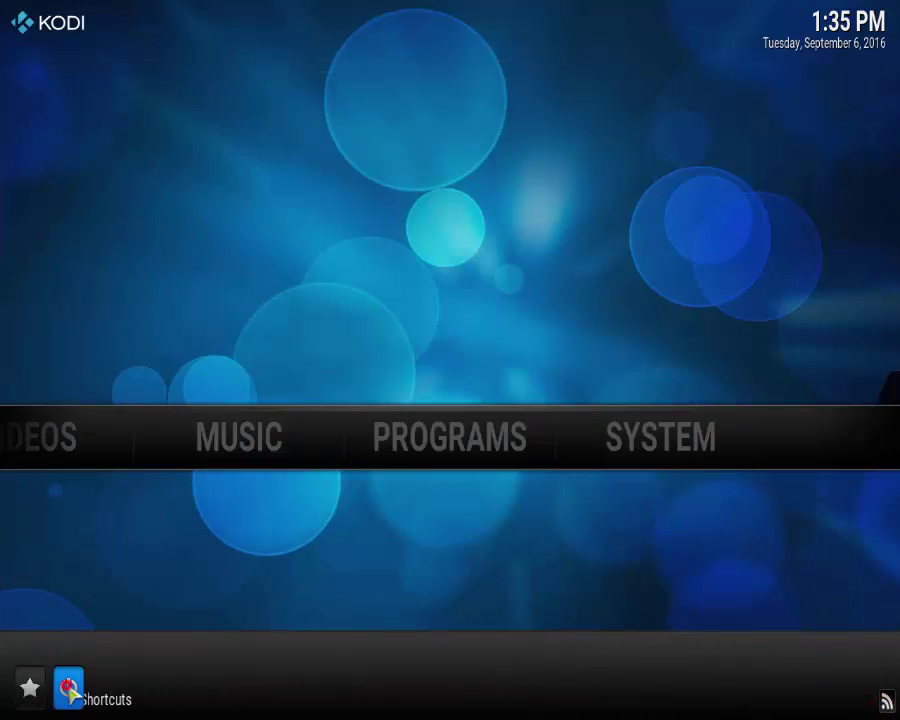
{"action": "left_click", "coordinate": [68, 688]}
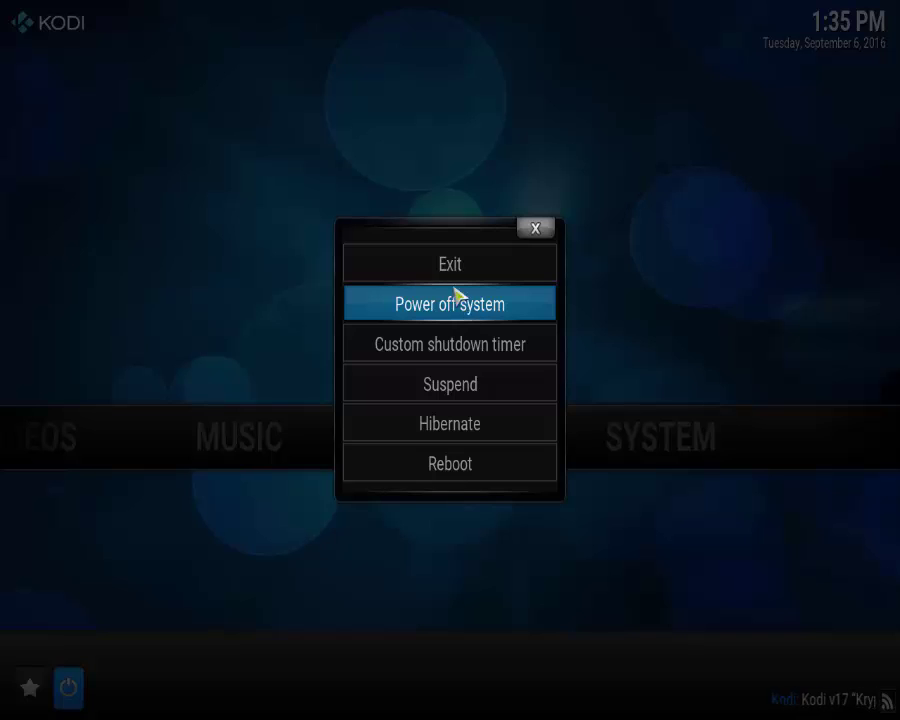
{"action": "left_click", "coordinate": [460, 267]}
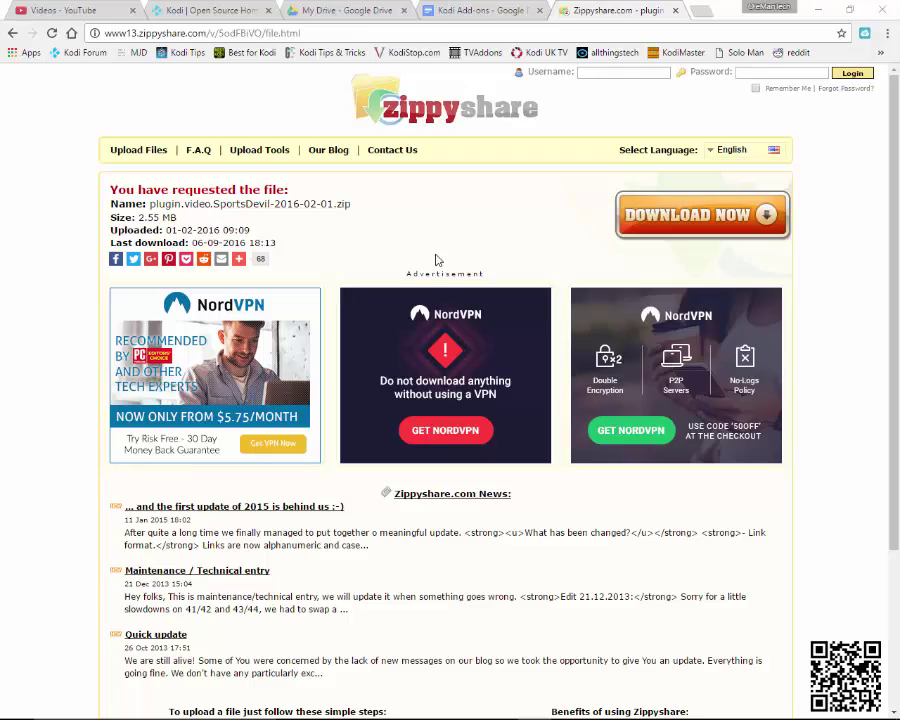
- Relaunch Kodi from the Kodi tile in the Windows Start menu
{"action": "key", "text": "super"}
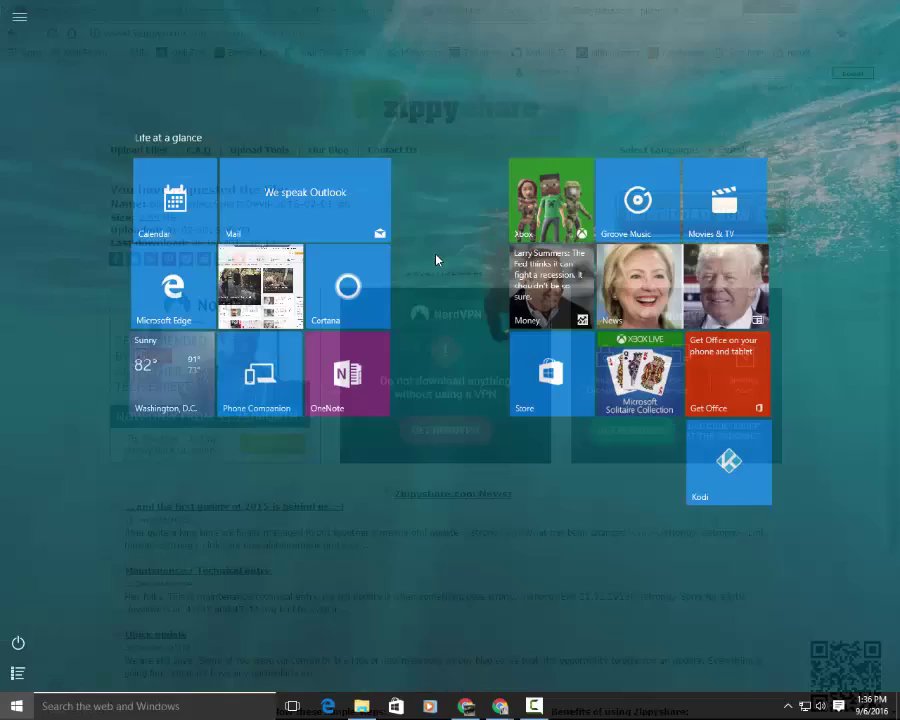
{"action": "left_click", "coordinate": [771, 467]}
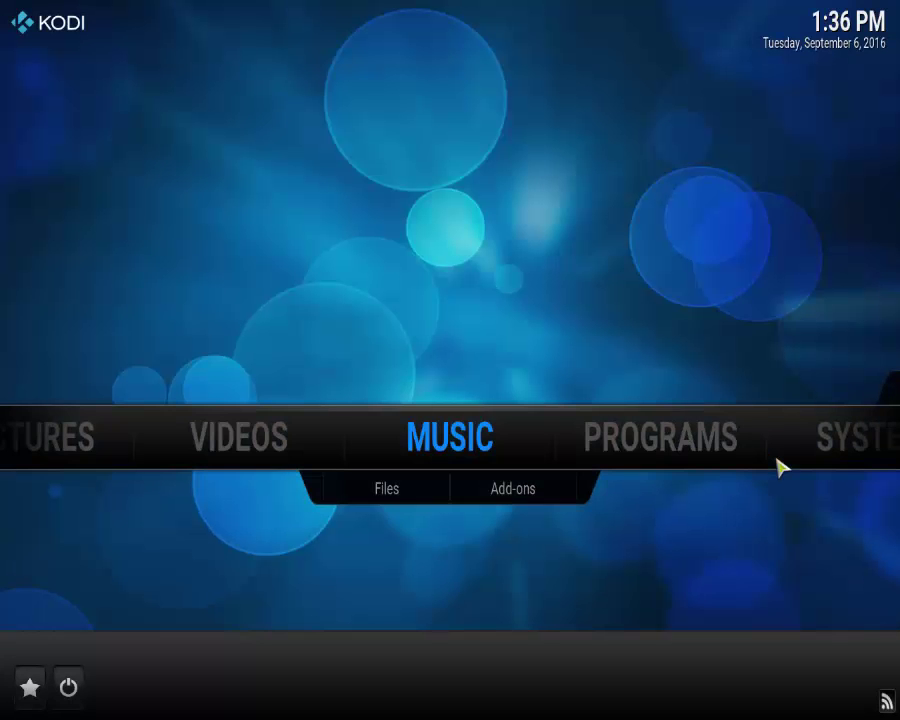
- Check VIDEOS > Add-ons, which now shows only 'Get more...', then return home
{"action": "left_click", "coordinate": [512, 502]}
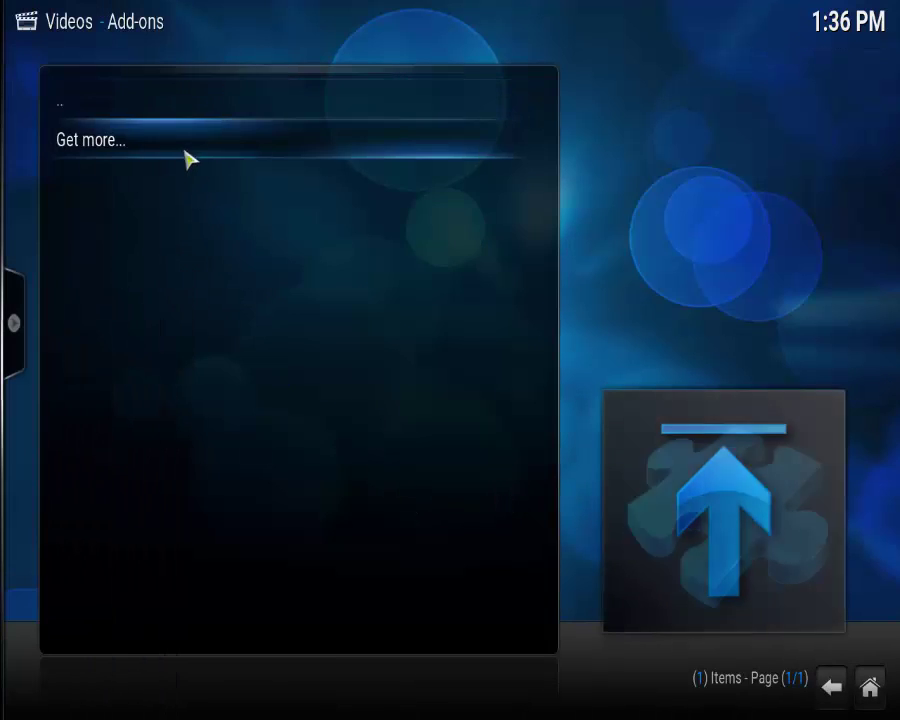
{"action": "left_click", "coordinate": [108, 114]}
{"action": "mouse_move", "coordinate": [56, 327]}
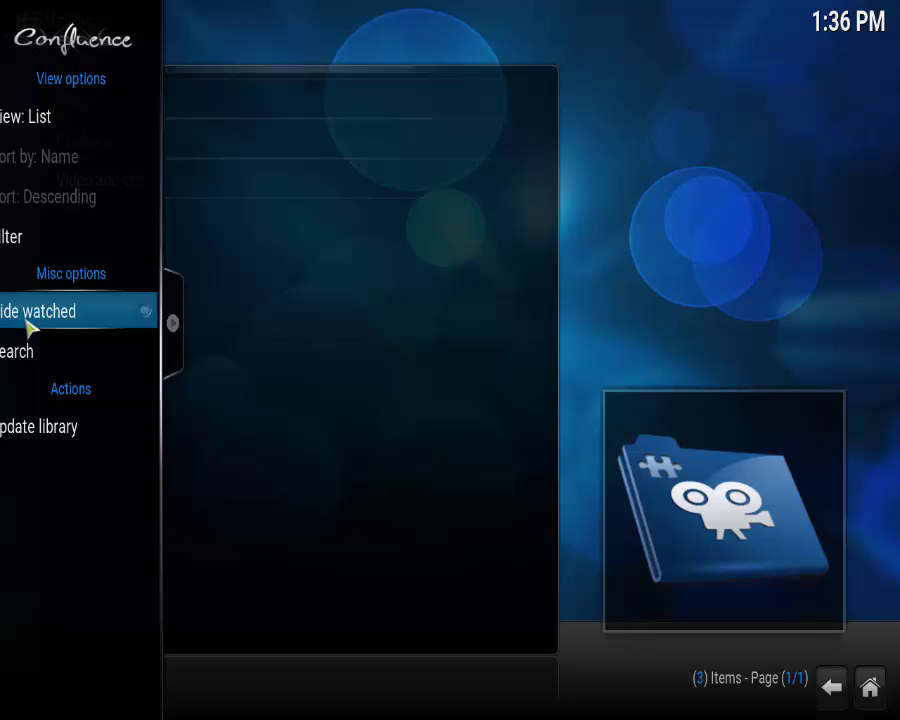
{"action": "left_click", "coordinate": [832, 688]}
- Check the program add-ons list, then go to SYSTEM settings
{"action": "mouse_move", "coordinate": [687, 460]}
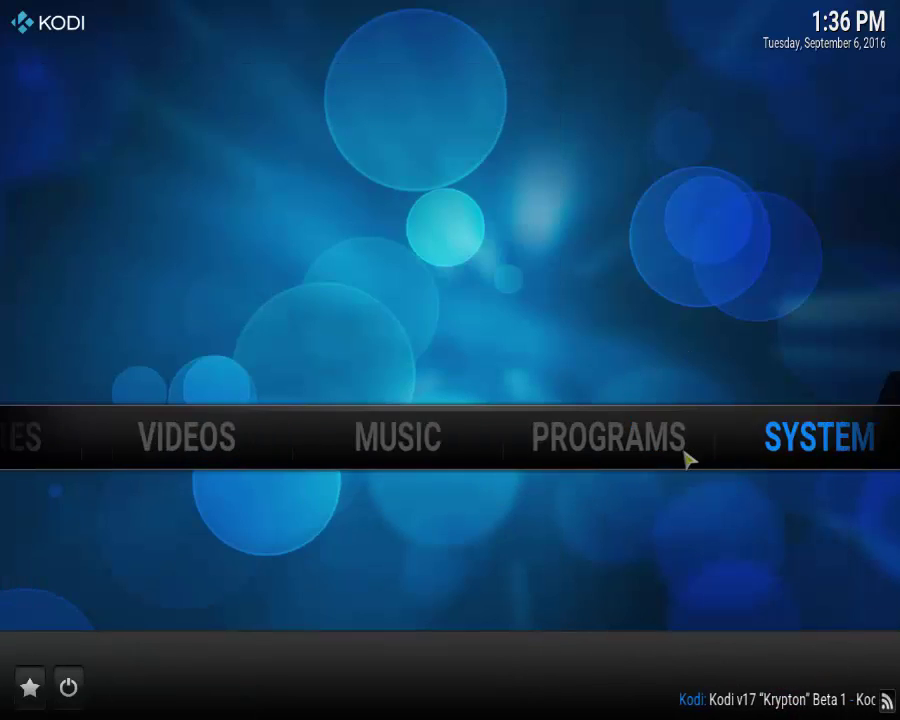
{"action": "left_click", "coordinate": [480, 444]}
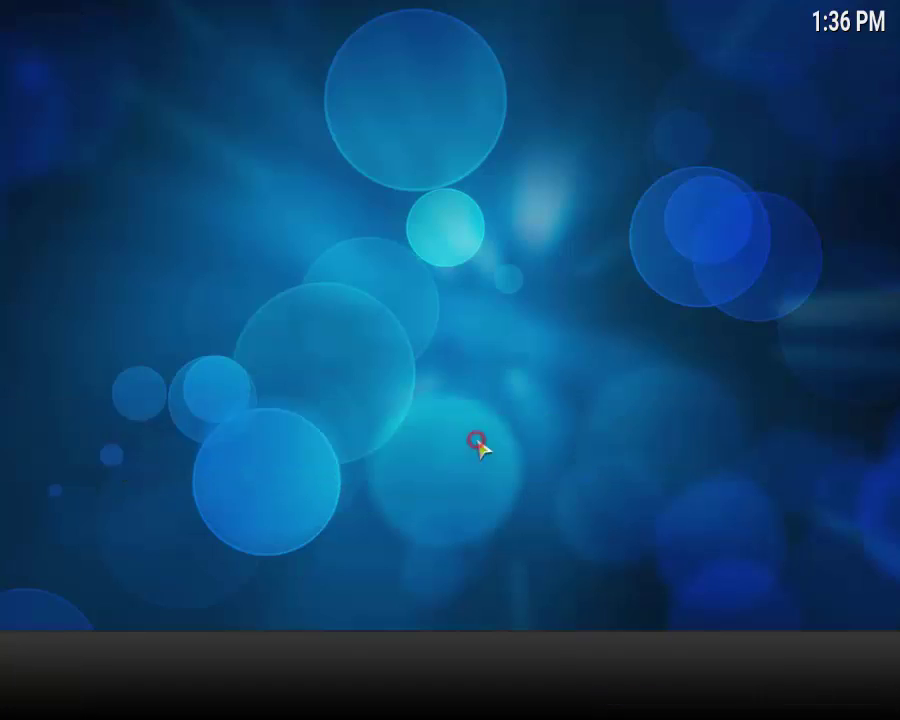
{"action": "left_click", "coordinate": [834, 690]}
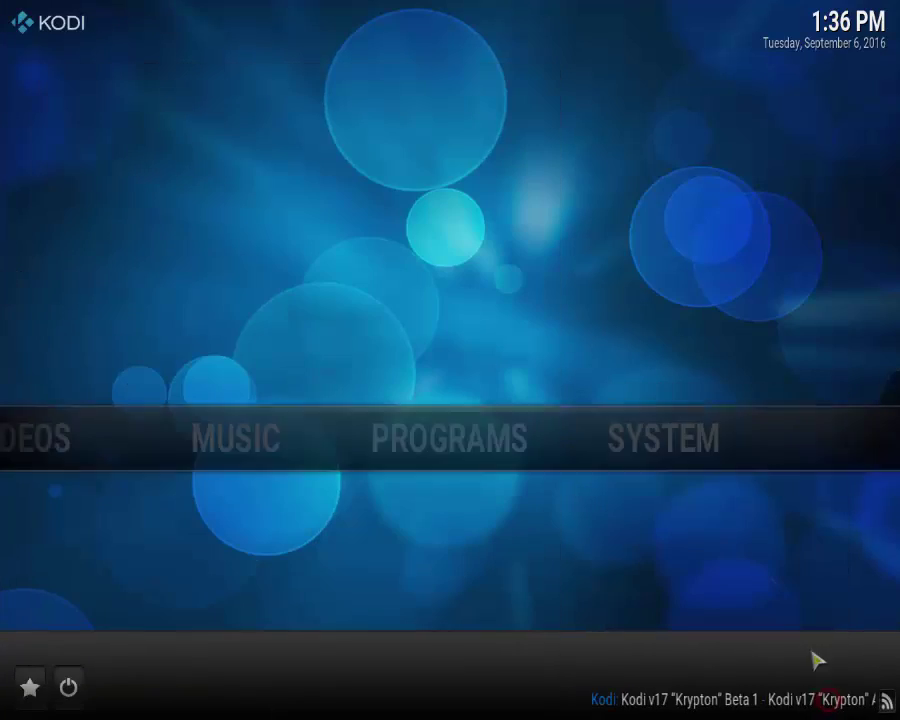
{"action": "left_click", "coordinate": [680, 452]}
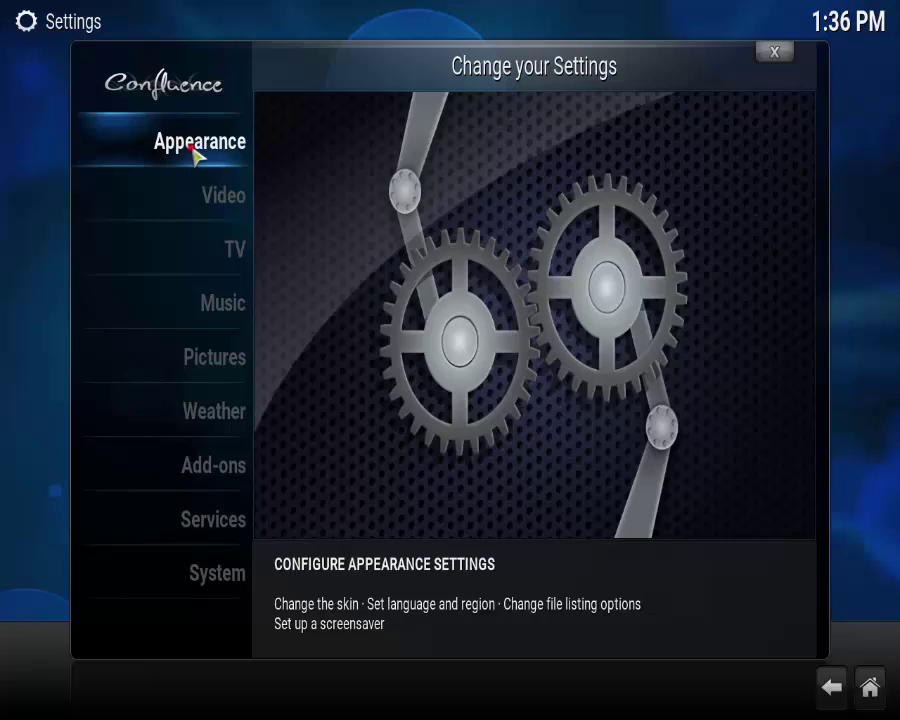
- Review Appearance settings (Confluence skin, Dim screensaver at 3 min), then close them and Settings
{"action": "left_click", "coordinate": [194, 152]}
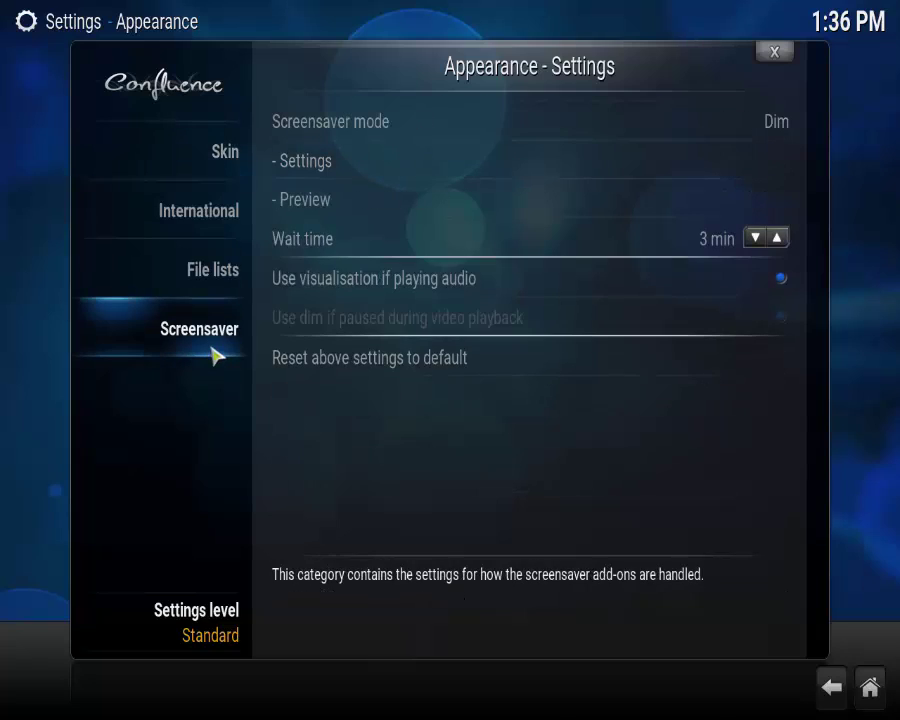
{"action": "left_click", "coordinate": [778, 55]}
{"action": "left_click", "coordinate": [774, 54]}
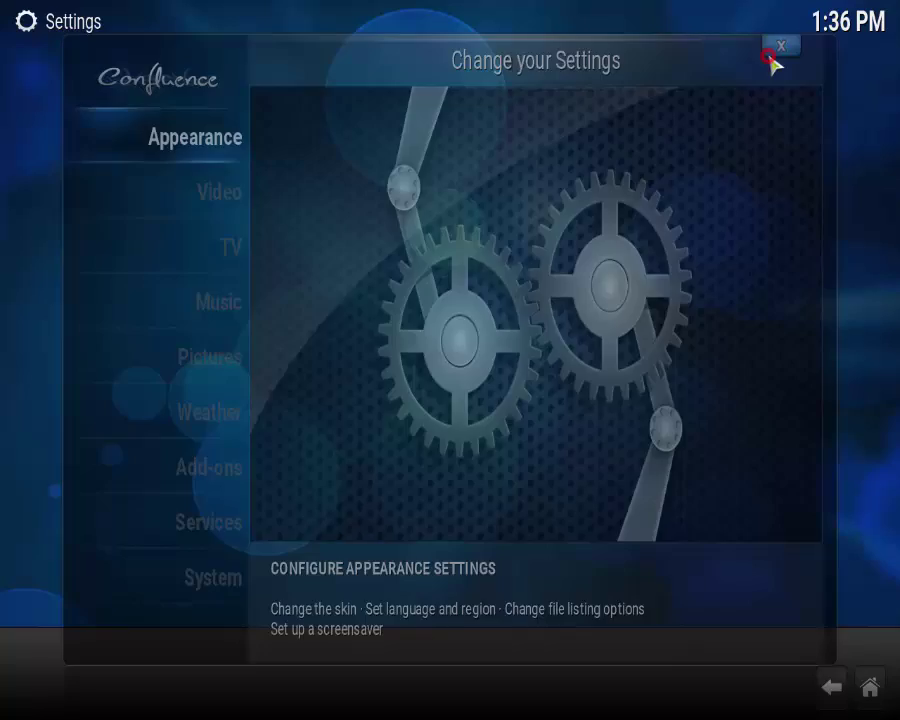